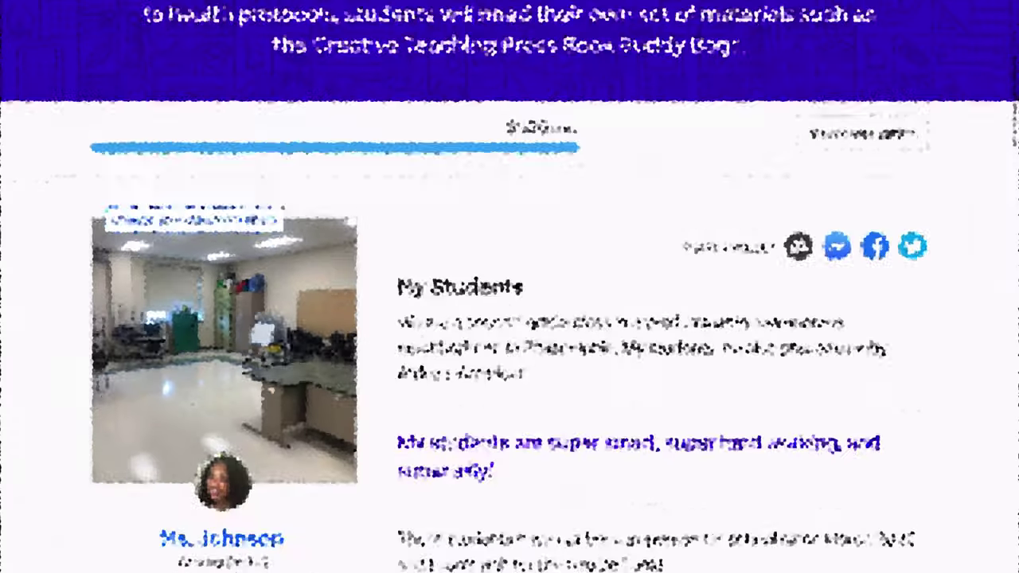
Review the project description and the itemised list of materials, costs and quantities that the donations pay for.
scroll(510, 287, "down", 2)
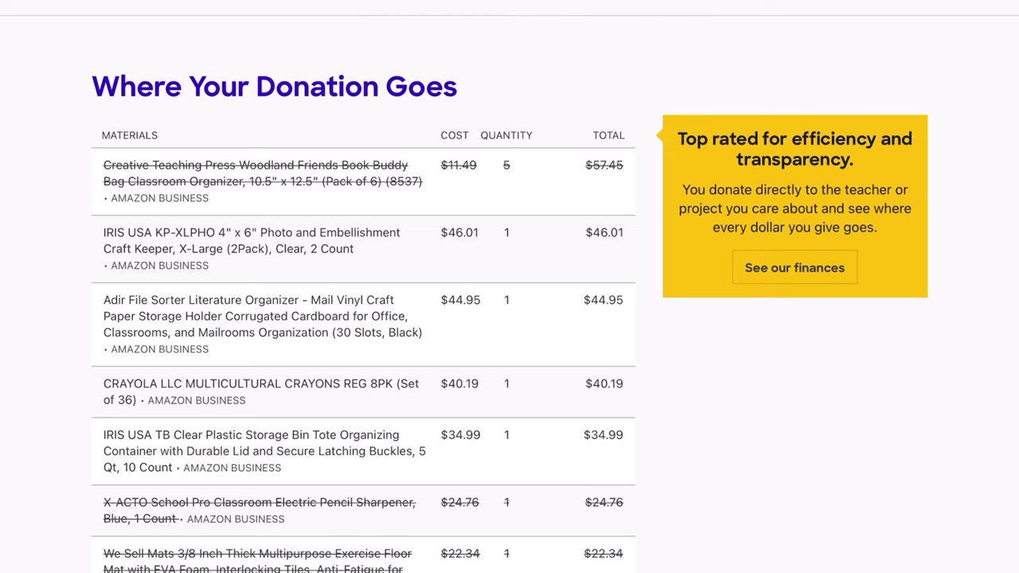
scroll(509, 318, "down", 2)
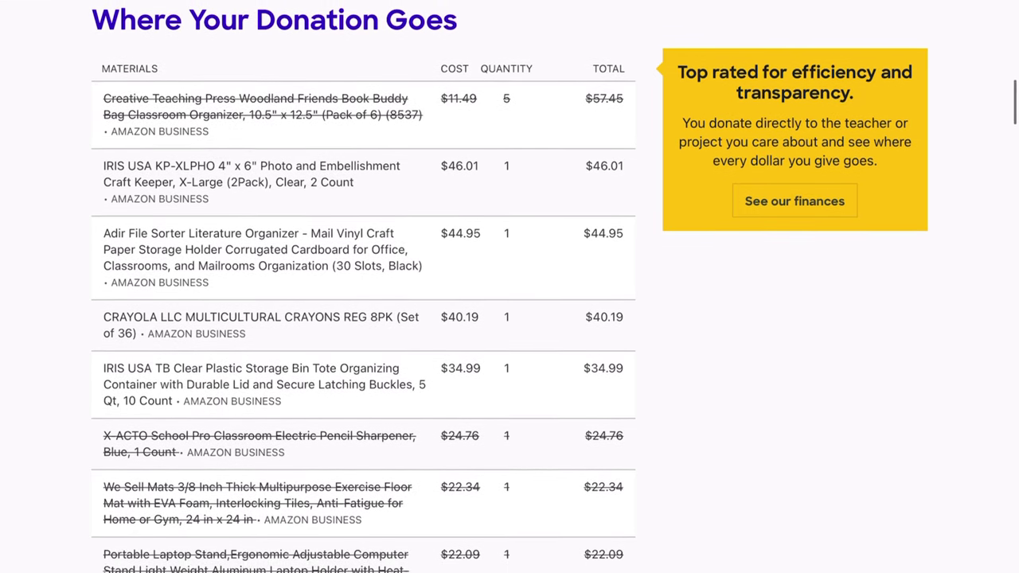
scroll(510, 318, "down", 3)
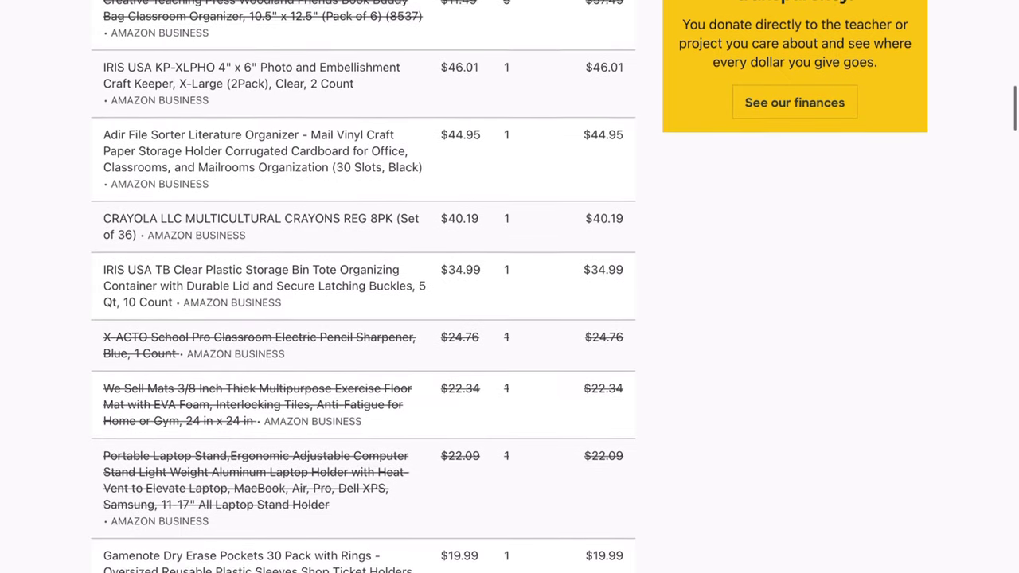
scroll(510, 318, "down", 2)
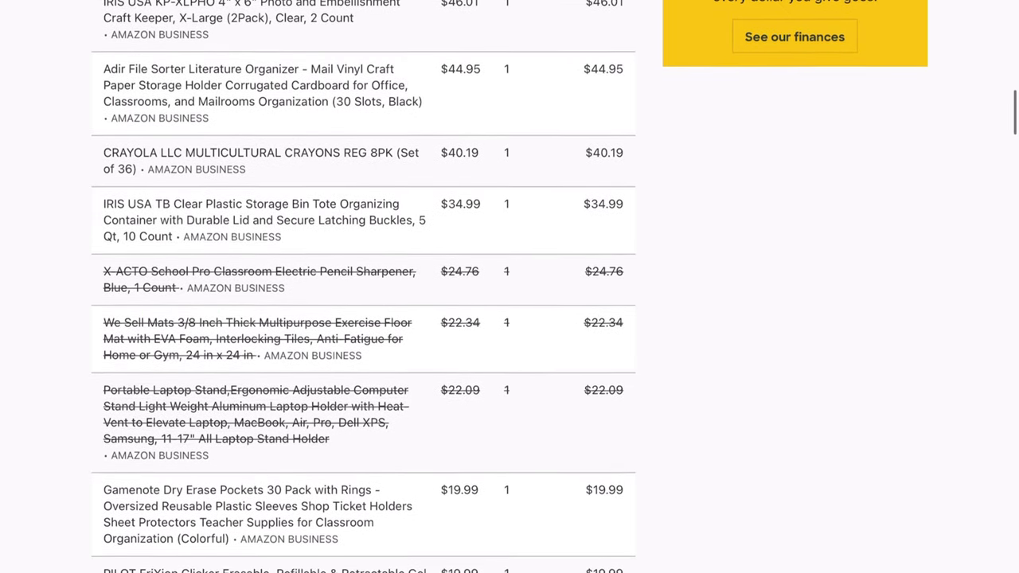
scroll(509, 318, "down", 2)
scroll(509, 319, "down", 2)
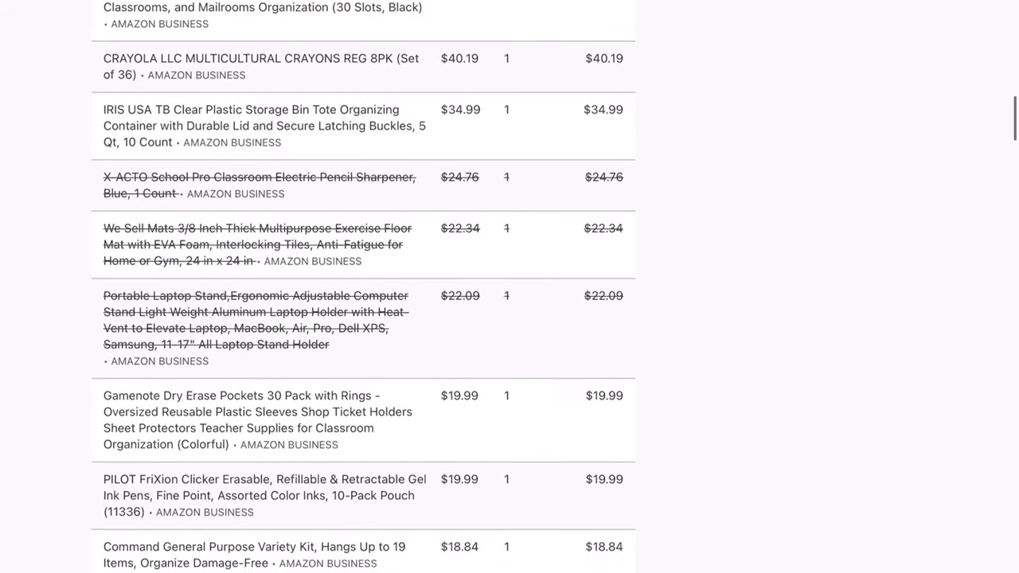
scroll(509, 318, "down", 1)
scroll(510, 318, "down", 3)
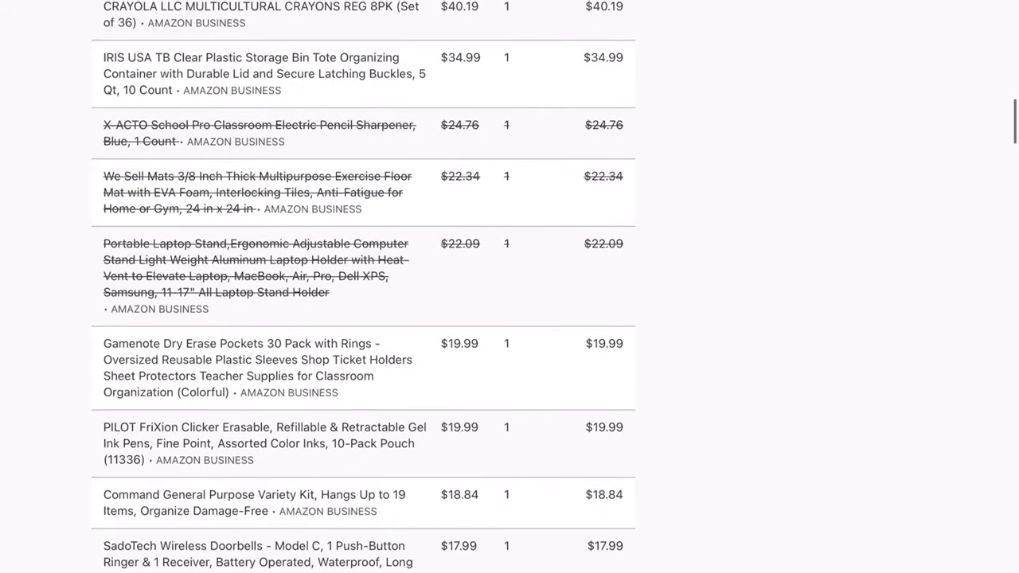
scroll(509, 318, "down", 2)
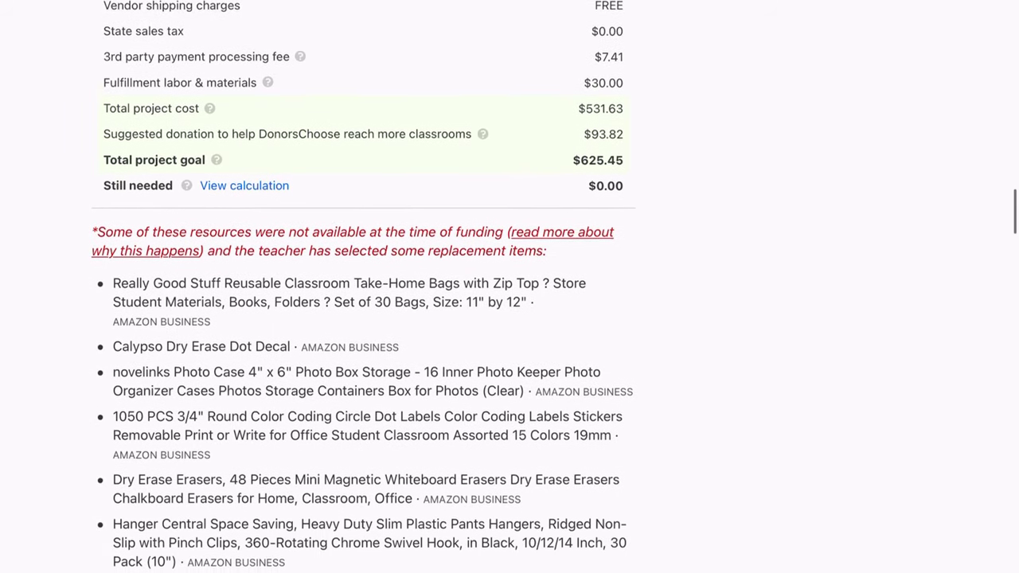
Look over the replacement items and read through the project activity feed of donor messages and replies.
scroll(509, 319, "down", 10)
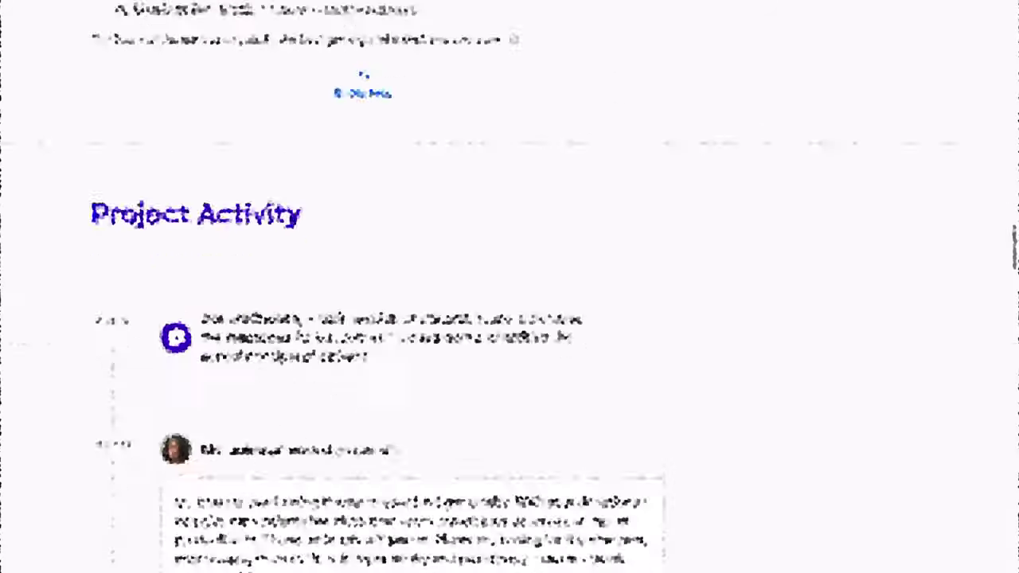
scroll(509, 318, "down", 6)
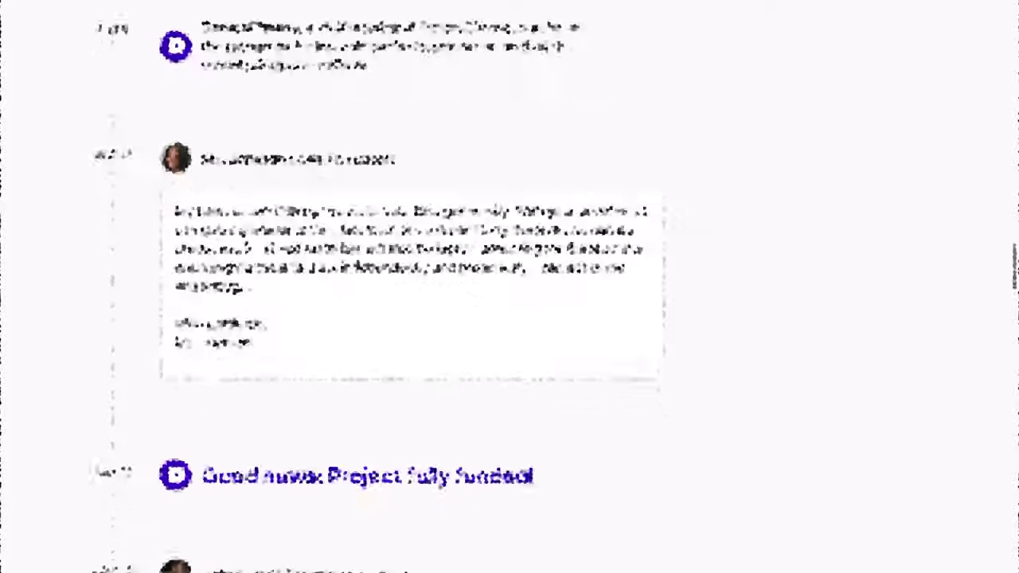
scroll(510, 318, "down", 5)
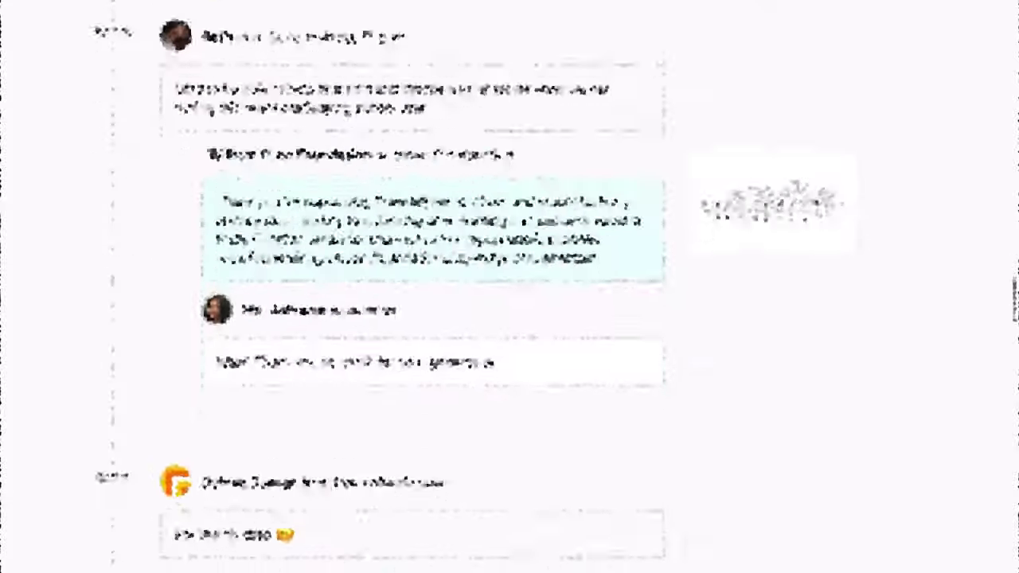
scroll(510, 319, "down", 8)
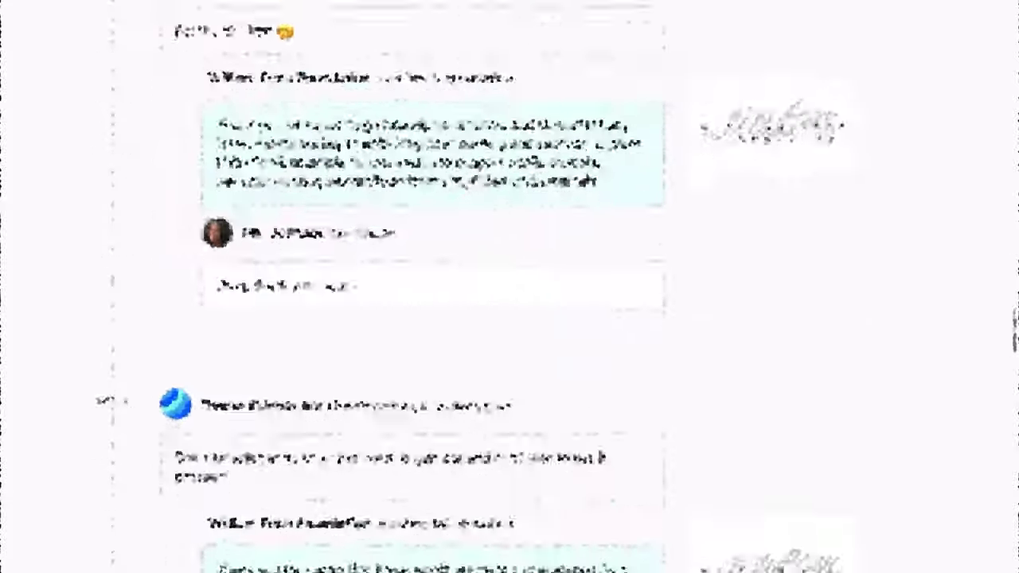
scroll(510, 318, "down", 3)
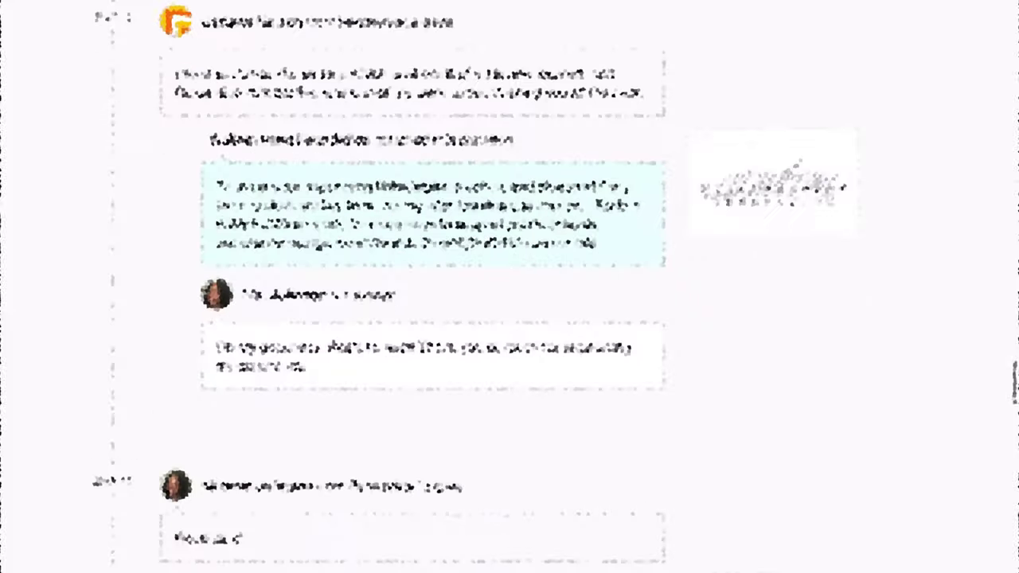
scroll(509, 319, "down", 3)
Return to the project summary and open the order status of the "Safe and Cozy New Classroom!" project.
scroll(510, 319, "up", 20)
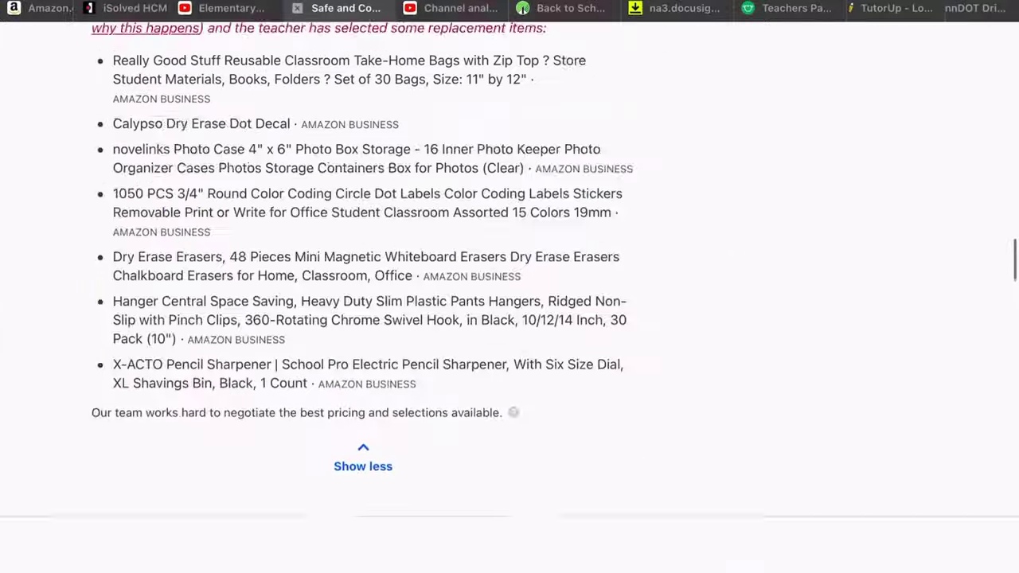
scroll(509, 318, "up", 20)
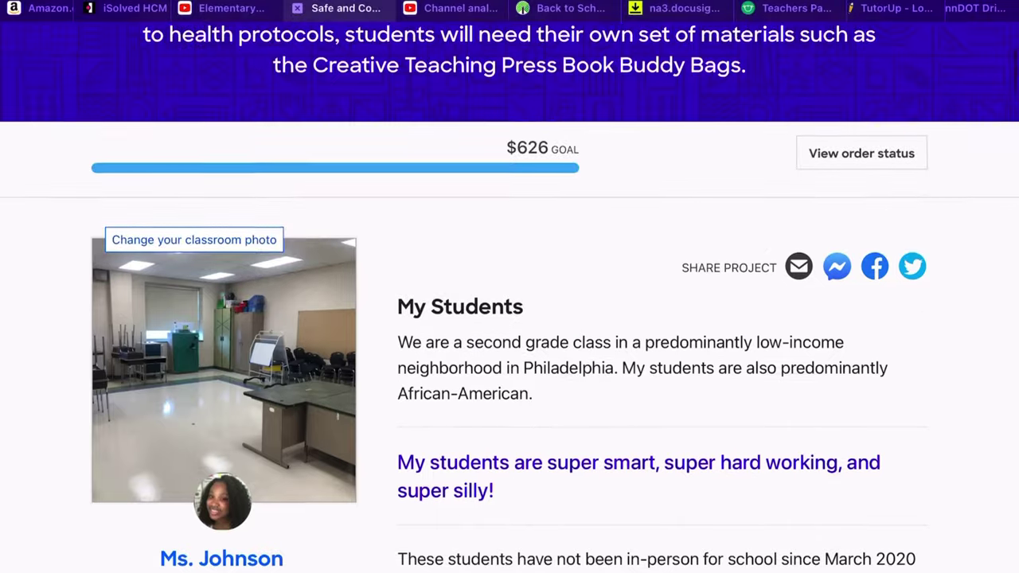
scroll(510, 318, "down", 4)
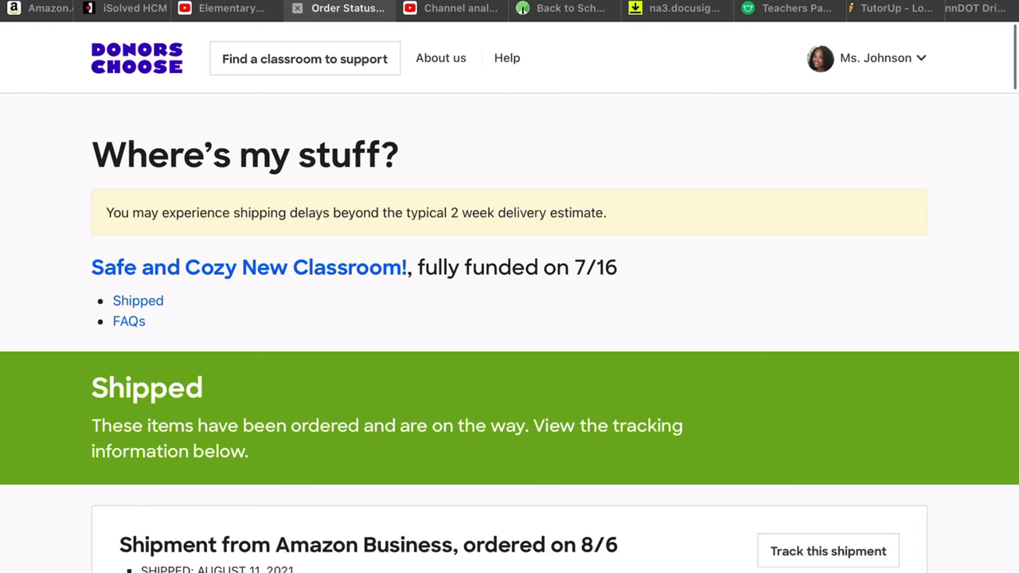
Examine the Amazon Business shipments for their items, carriers, delivery dates and replacement items, through to the order FAQs.
scroll(510, 318, "down", 5)
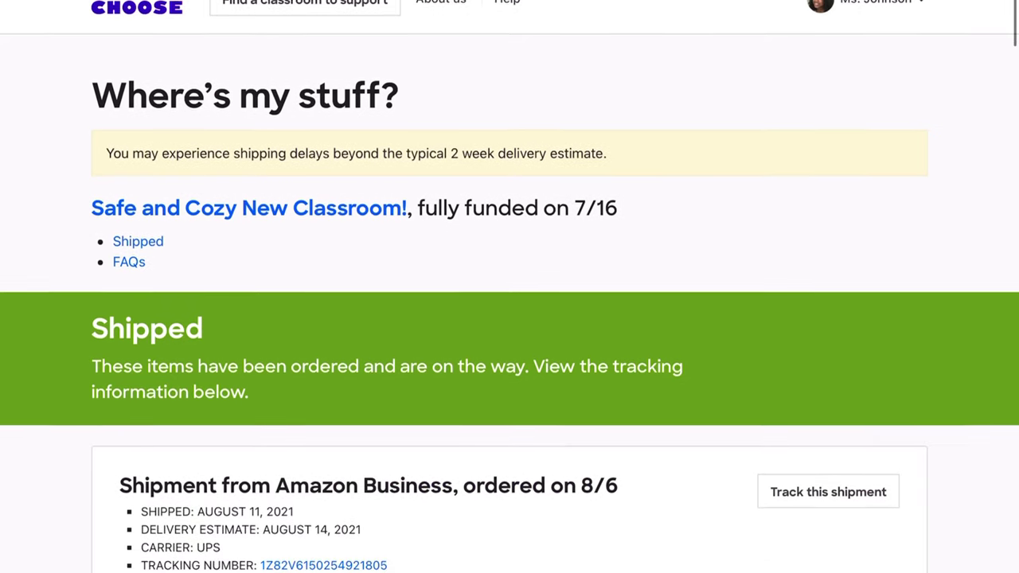
scroll(510, 318, "down", 5)
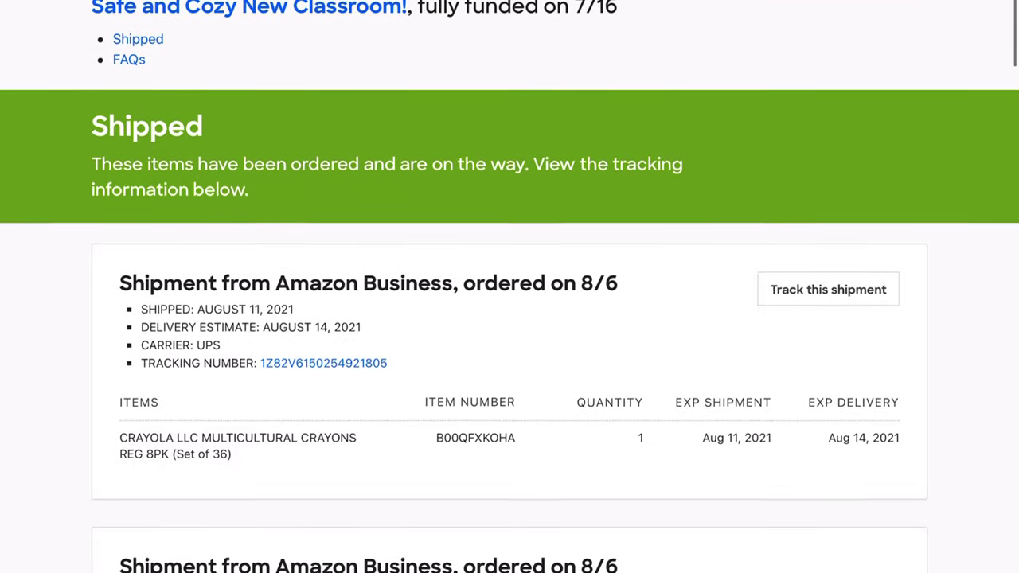
scroll(509, 318, "down", 3)
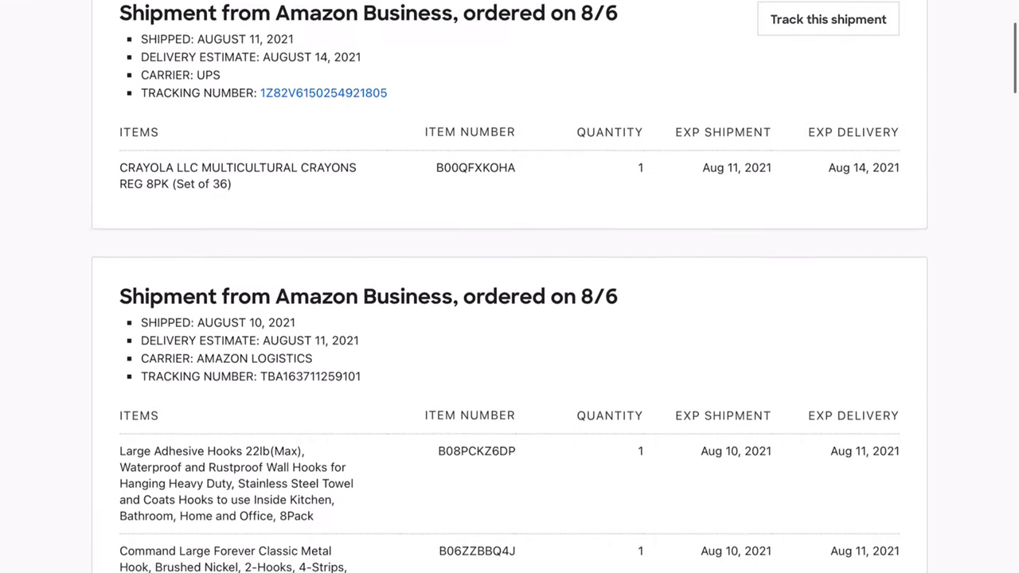
scroll(510, 319, "down", 10)
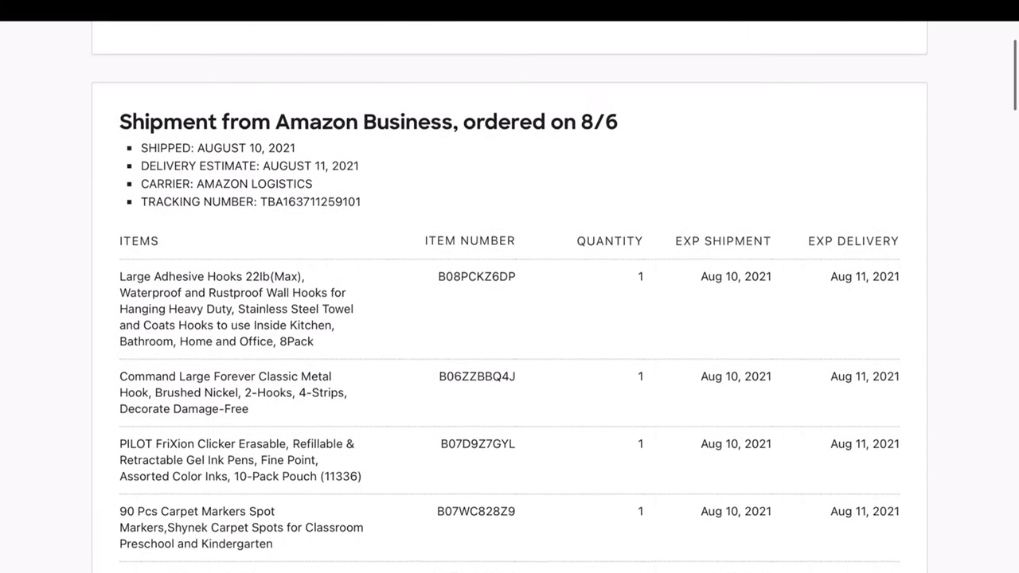
scroll(510, 319, "down", 4)
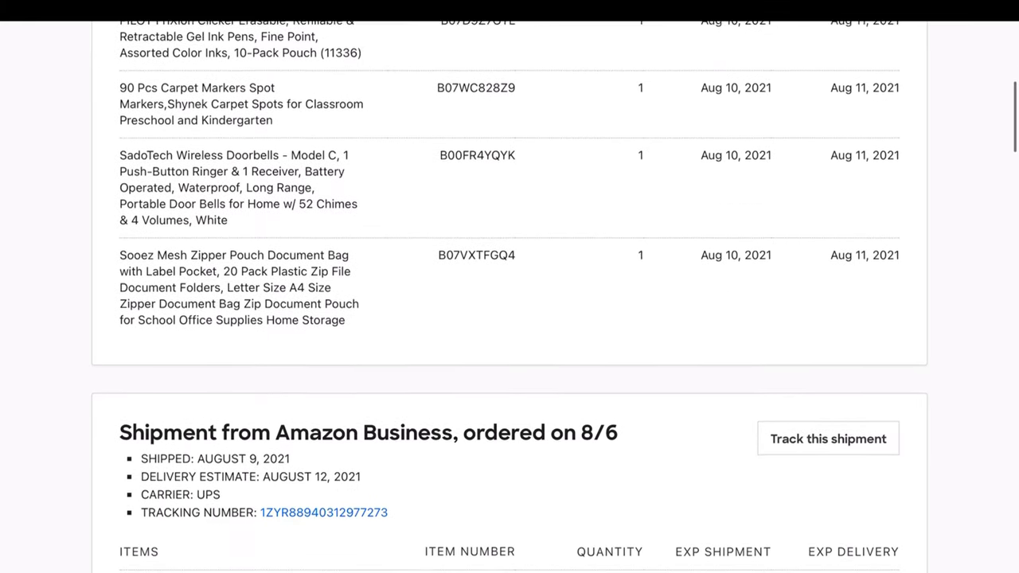
scroll(510, 319, "down", 7)
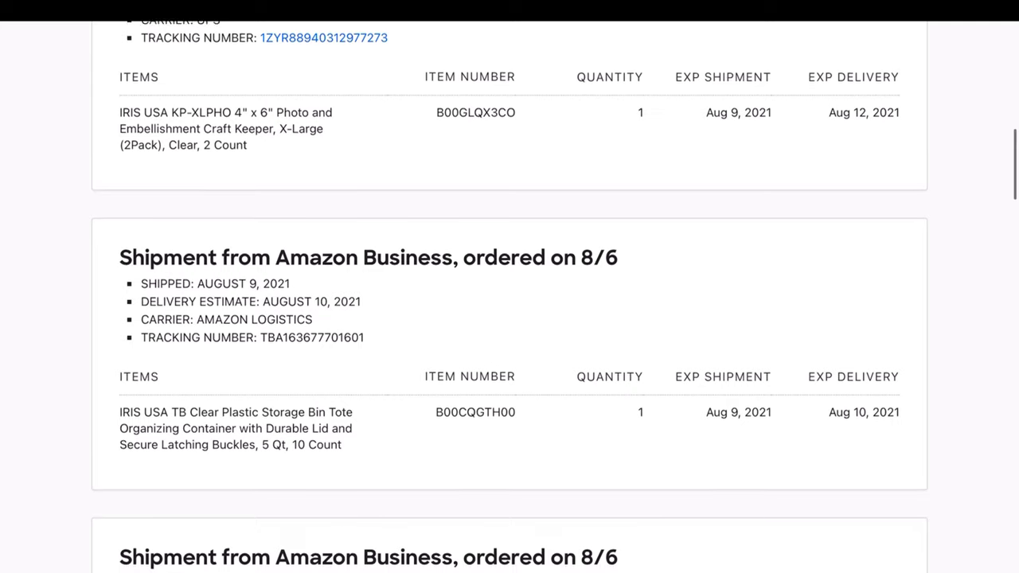
scroll(510, 319, "down", 20)
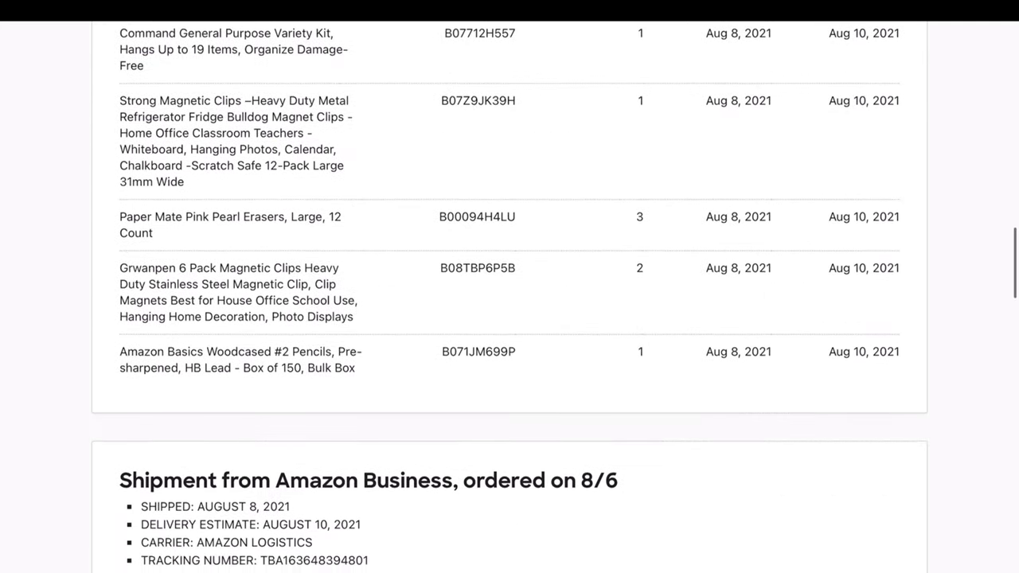
scroll(510, 318, "down", 18)
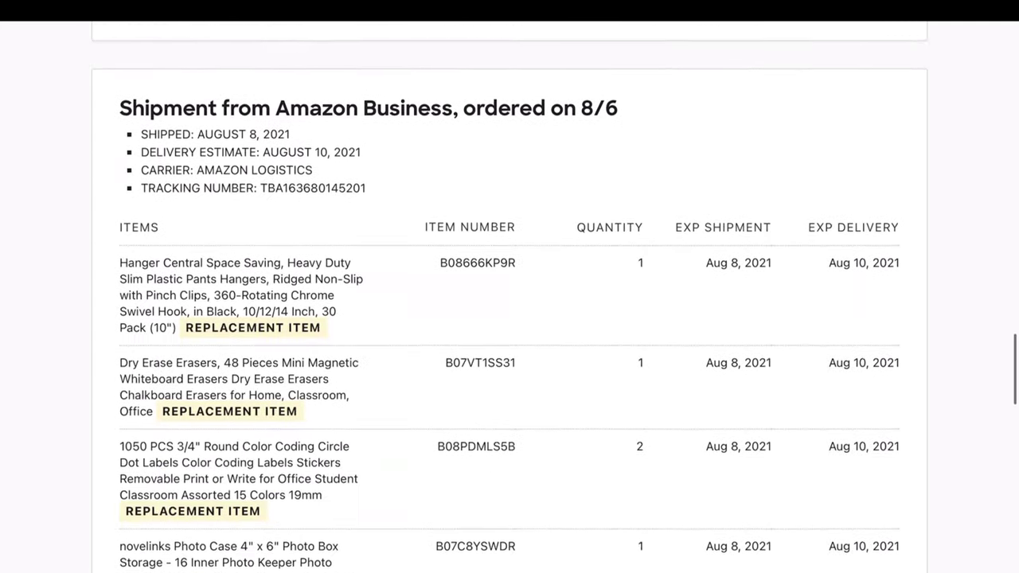
scroll(510, 318, "down", 20)
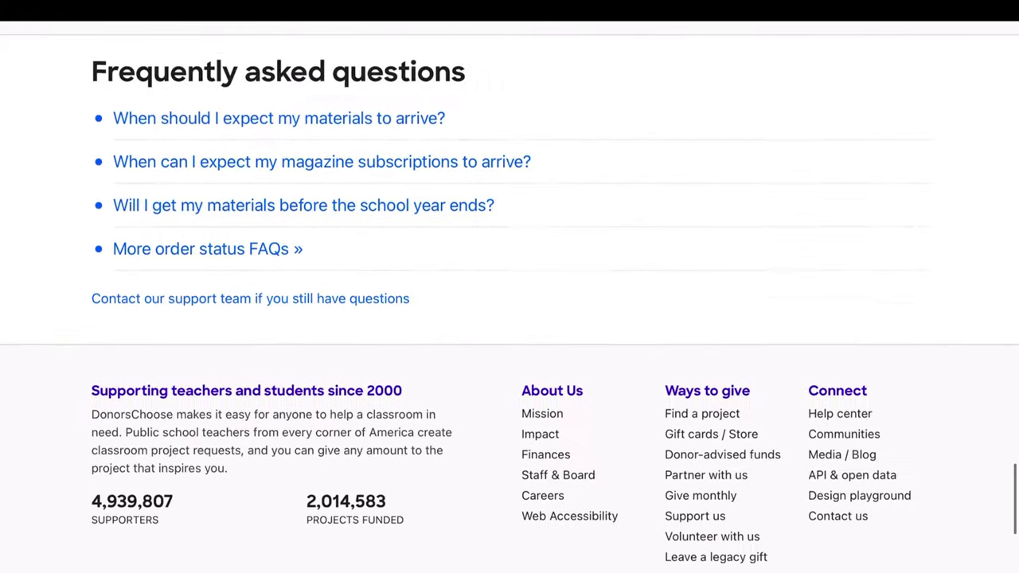
scroll(509, 319, "up", 20)
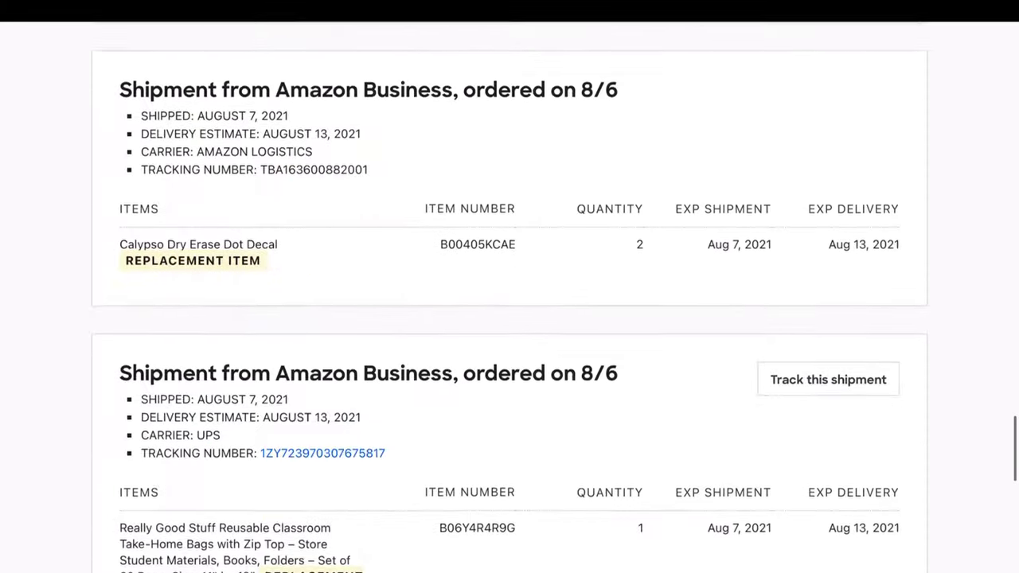
Open the teacher account's projects dashboard and filter the project list to Actions Needed.
scroll(509, 318, "up", 15)
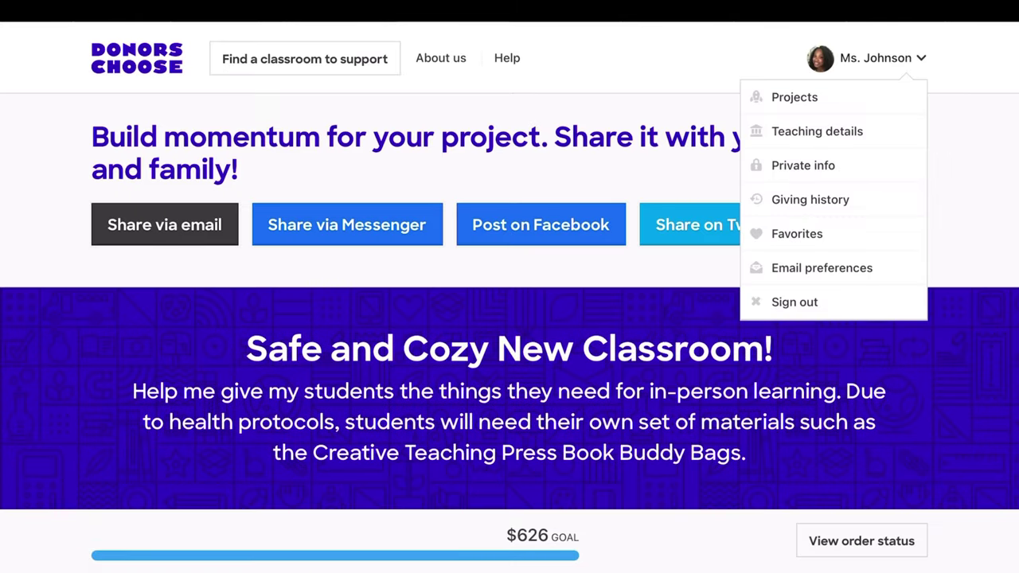
left_click(793, 97)
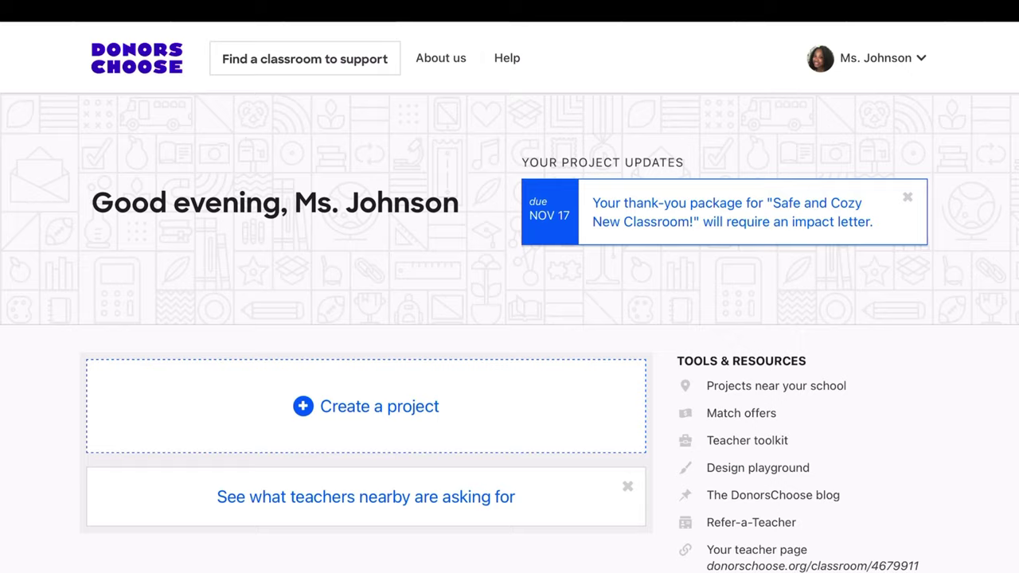
scroll(510, 297, "down", 12)
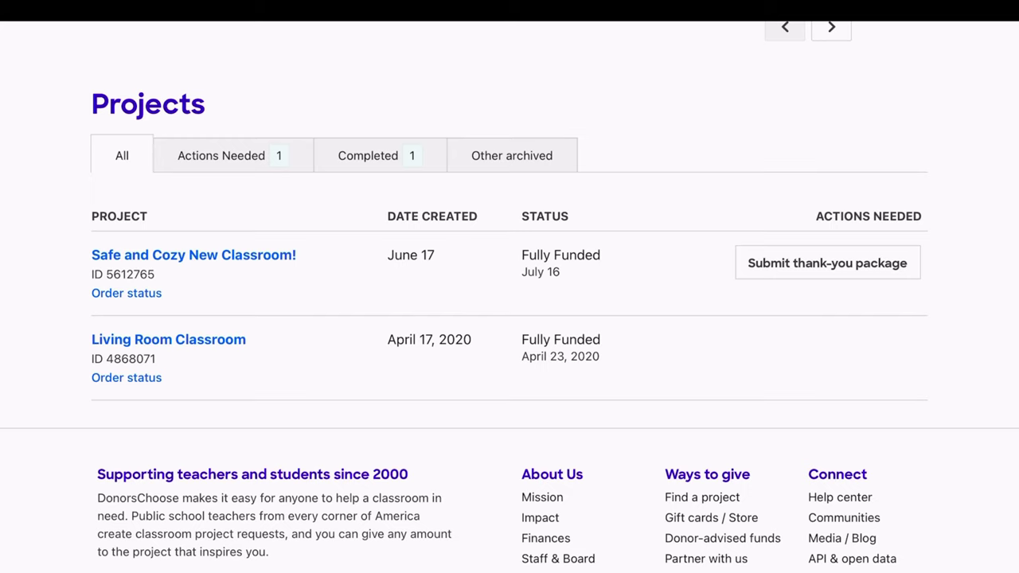
left_click(234, 155)
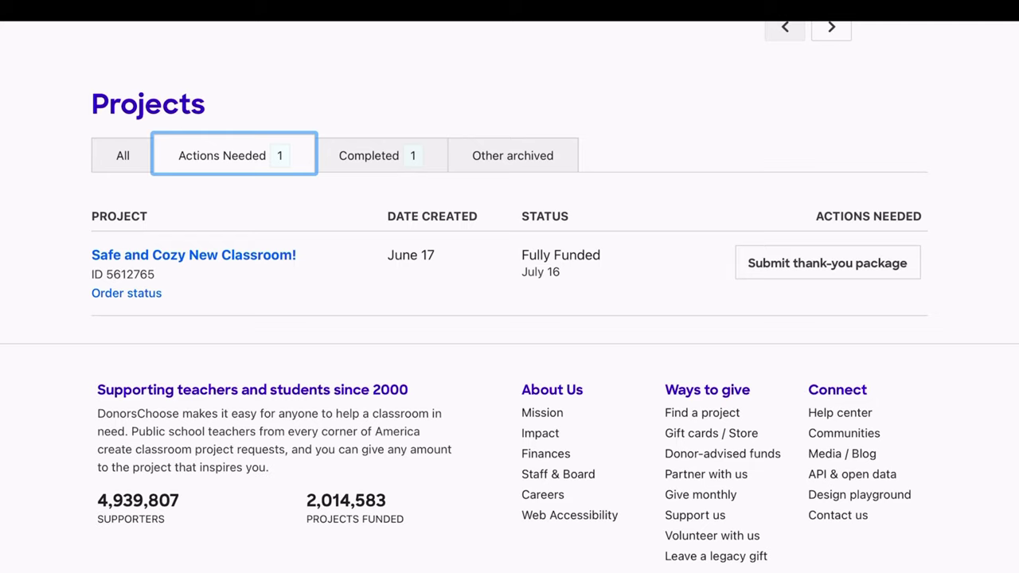
Open the thank-you package for the "Safe and Cozy New Classroom!" project from the project updates and review its tasks.
scroll(510, 297, "up", 1)
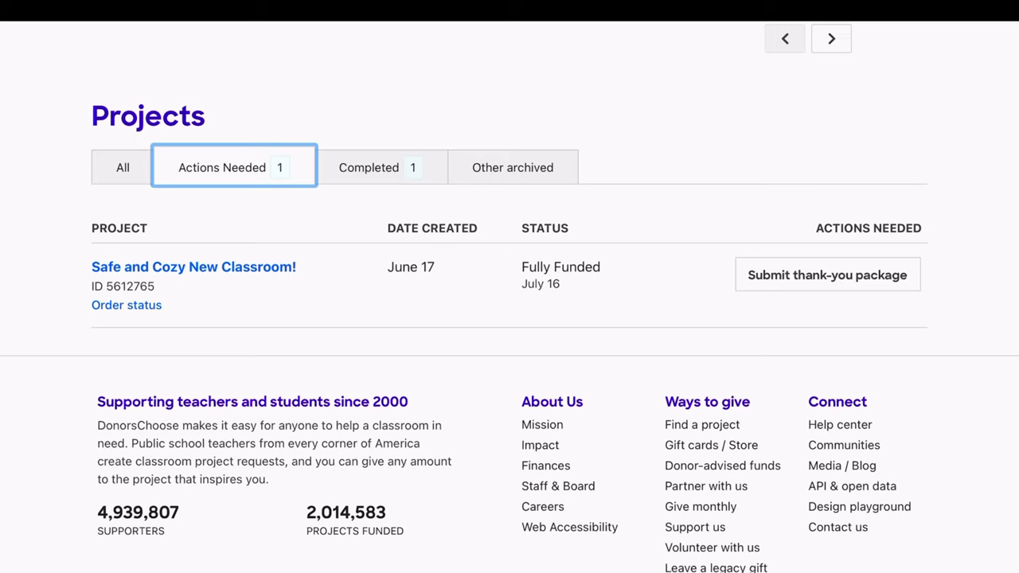
scroll(510, 297, "up", 2)
scroll(509, 297, "down", 1)
scroll(509, 297, "up", 1)
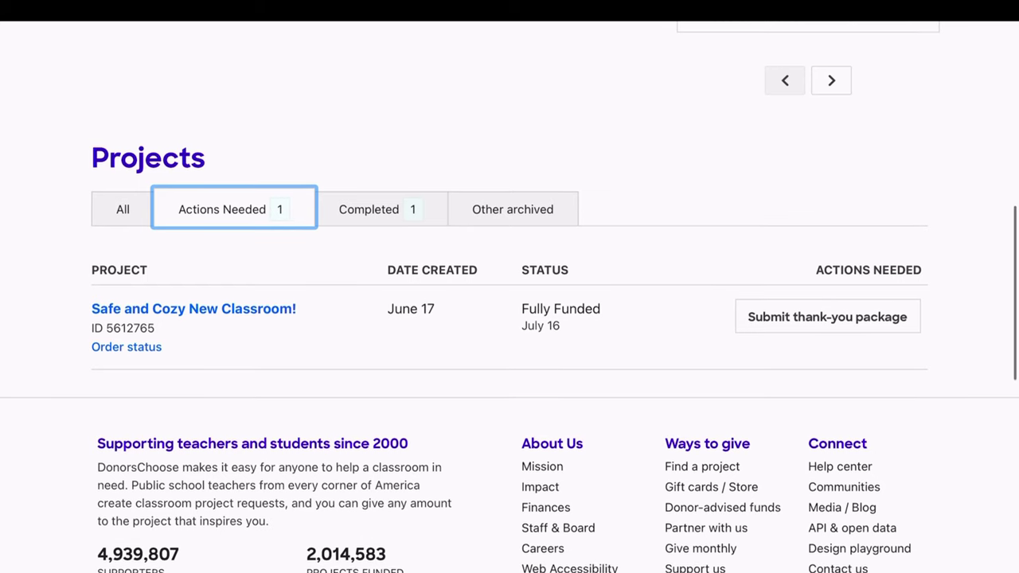
scroll(509, 297, "up", 1)
scroll(510, 296, "up", 10)
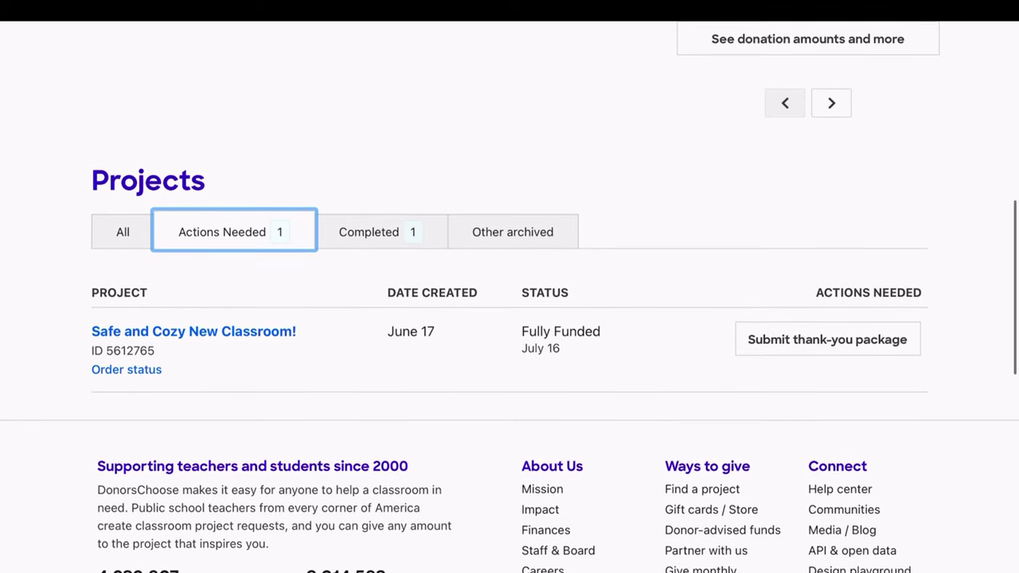
scroll(510, 297, "down", 1)
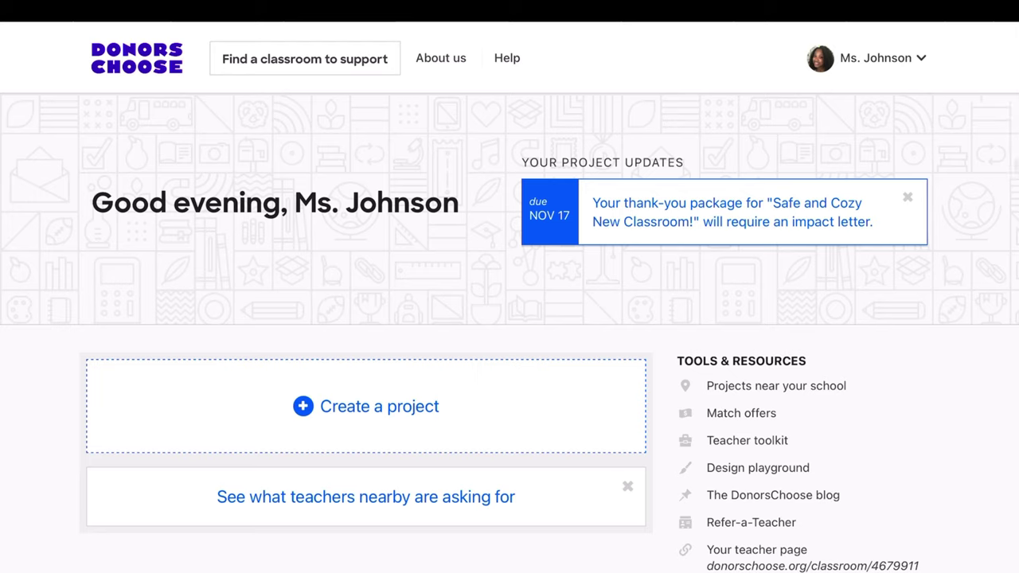
left_click(732, 212)
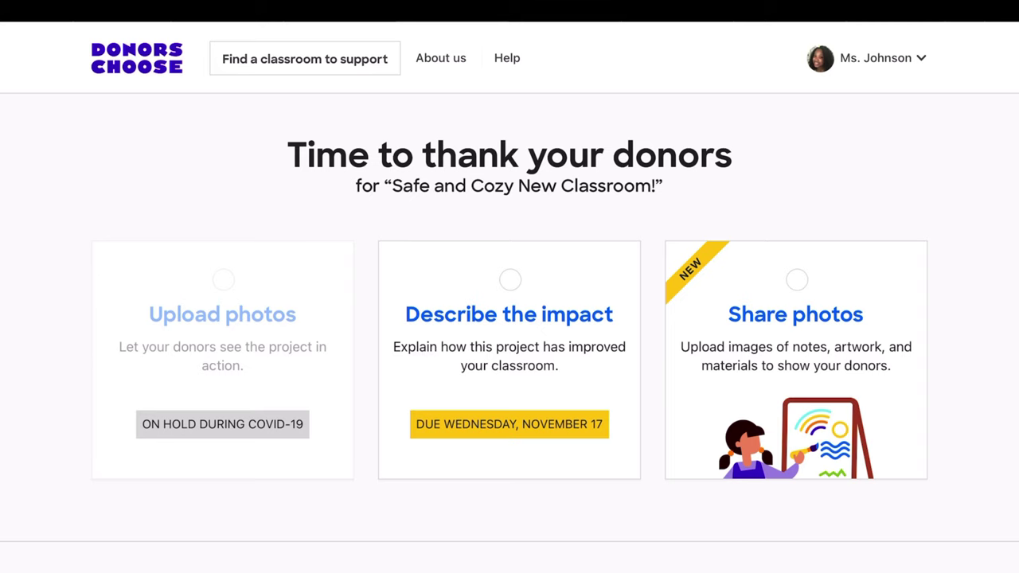
scroll(509, 297, "down", 3)
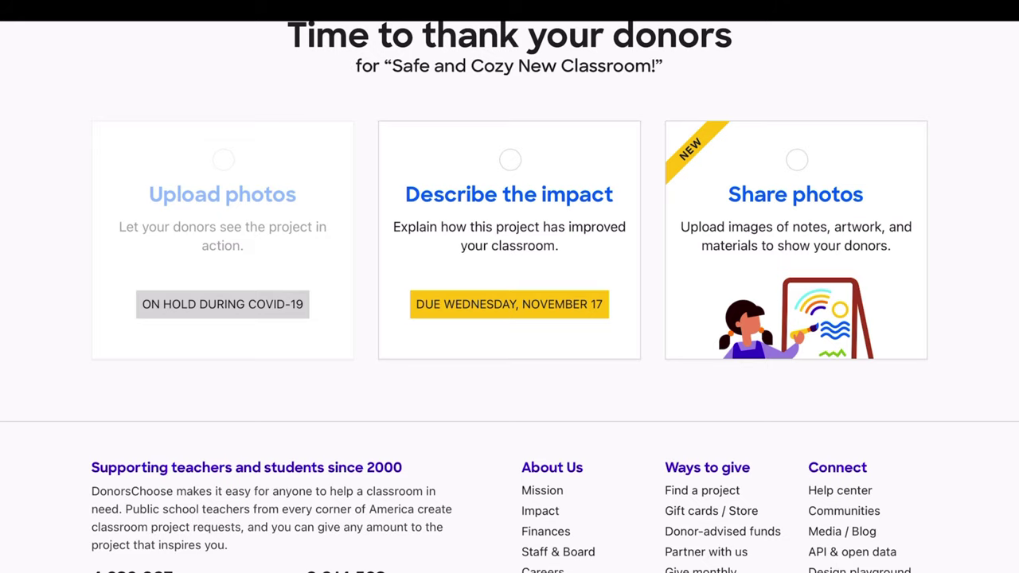
Look over the donor thank-you tasks and open the supplies vendor selection of a new project.
scroll(509, 297, "up", 3)
scroll(510, 297, "down", 12)
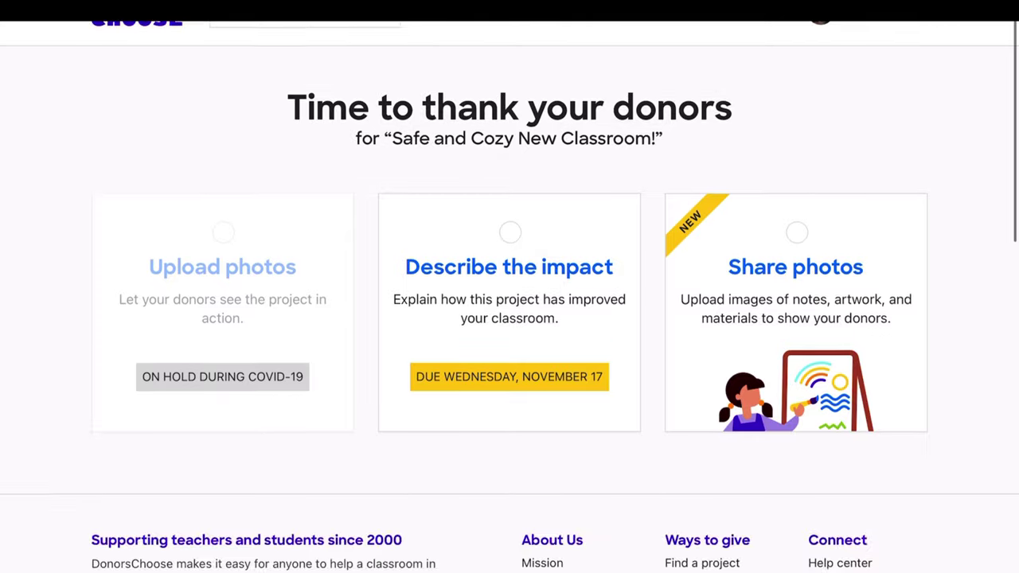
scroll(510, 297, "up", 15)
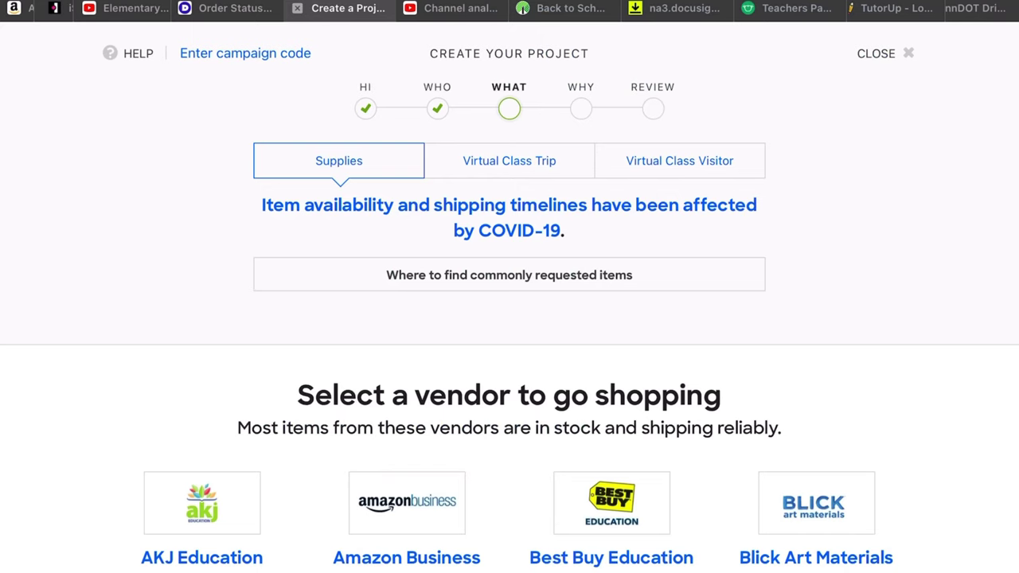
Examine the available supply vendors and their product categories, from AKJ Education through to Ward's Science.
scroll(510, 319, "down", 6)
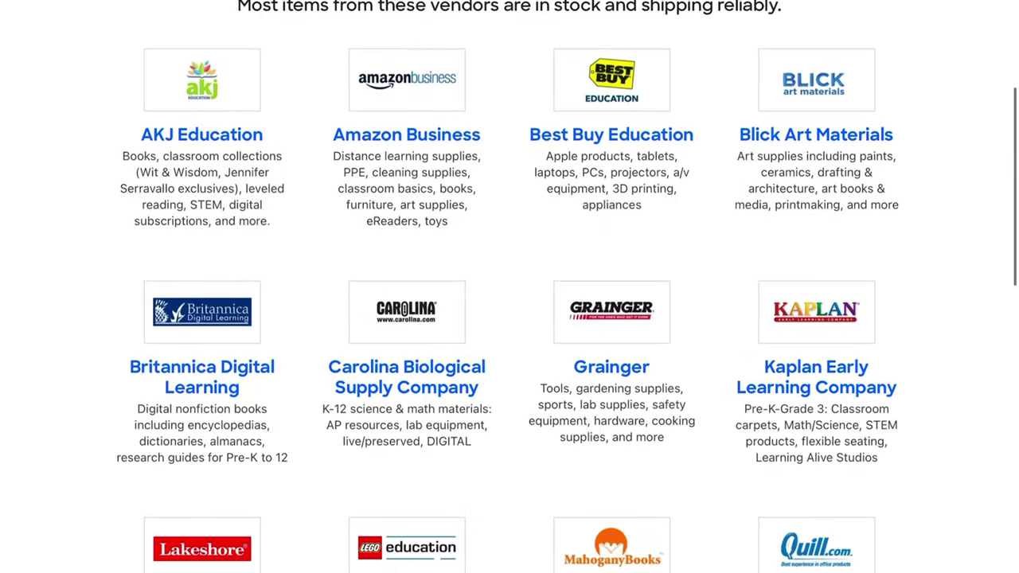
scroll(509, 318, "down", 6)
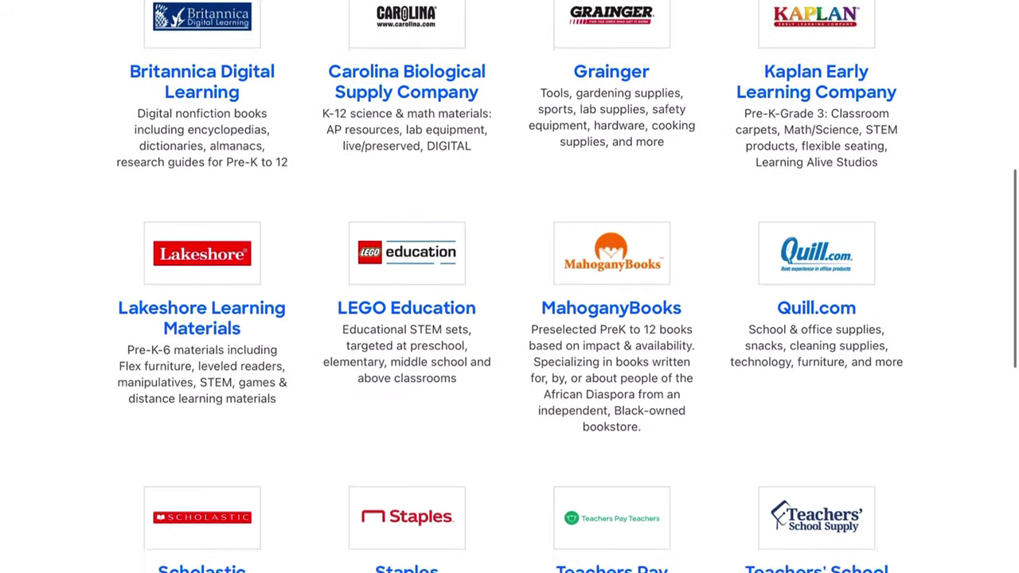
scroll(509, 318, "down", 2)
scroll(510, 319, "up", 3)
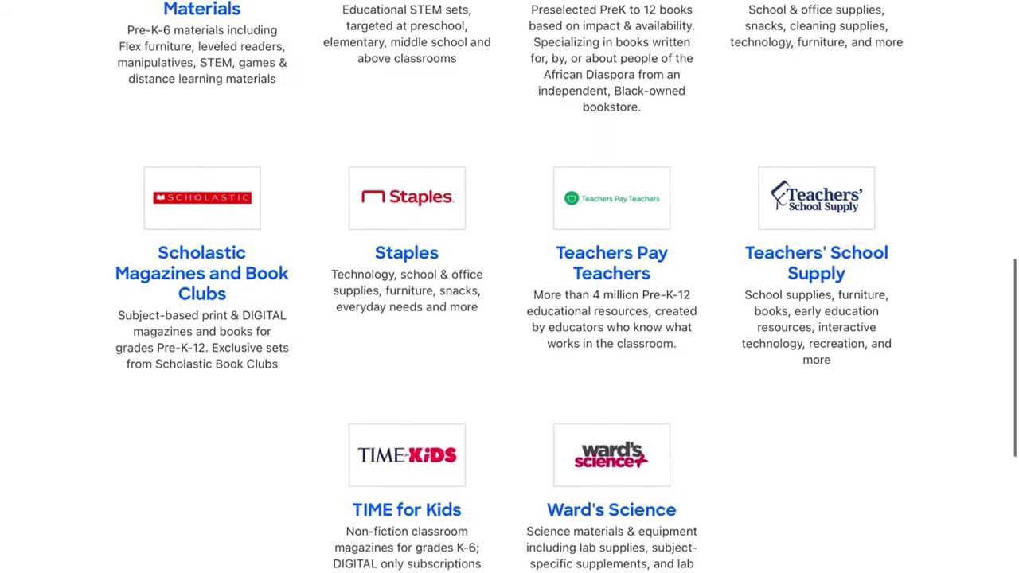
scroll(510, 319, "up", 4)
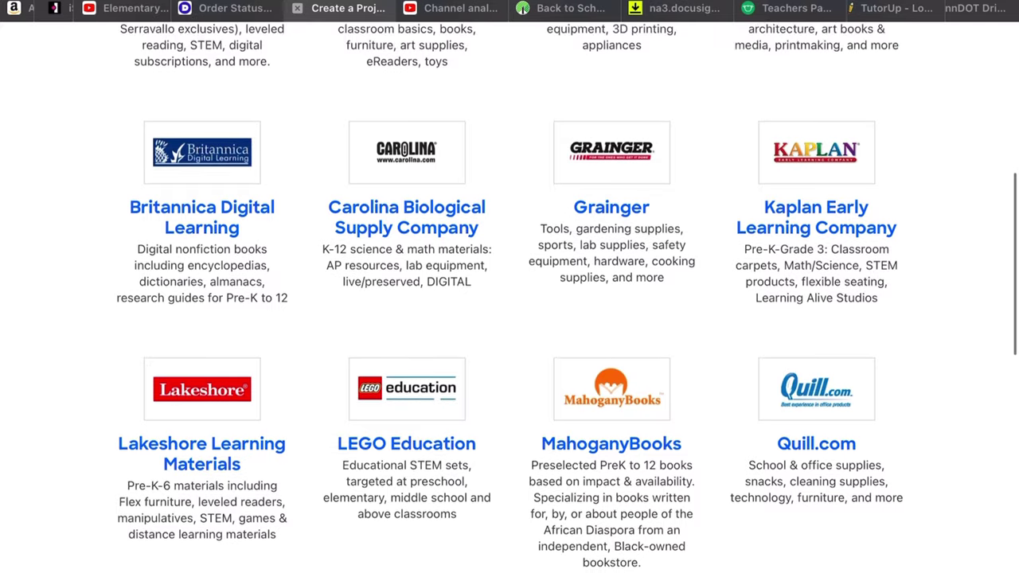
scroll(509, 319, "down", 1)
scroll(509, 319, "down", 2)
scroll(509, 318, "down", 1)
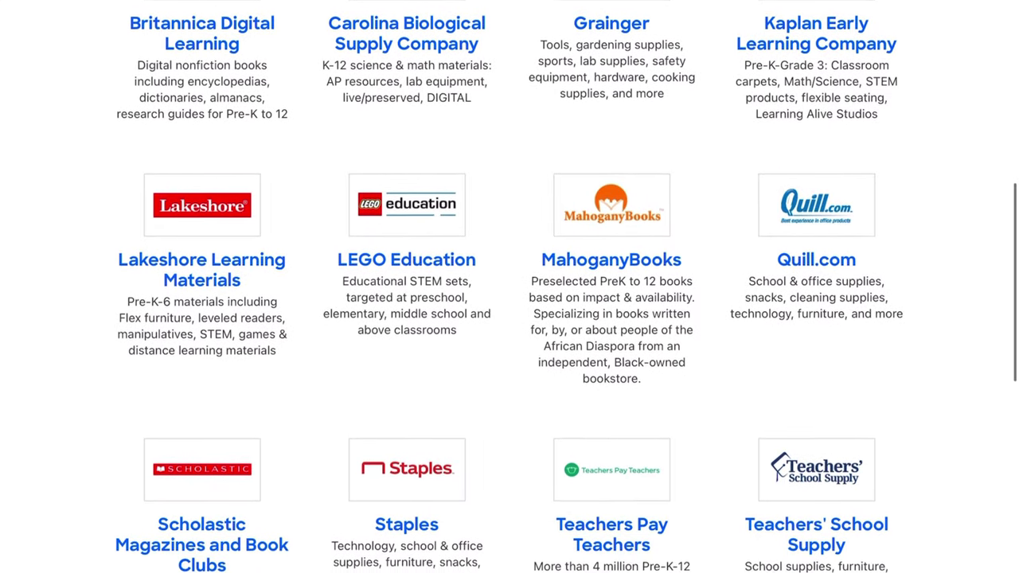
scroll(510, 318, "up", 4)
scroll(510, 319, "up", 4)
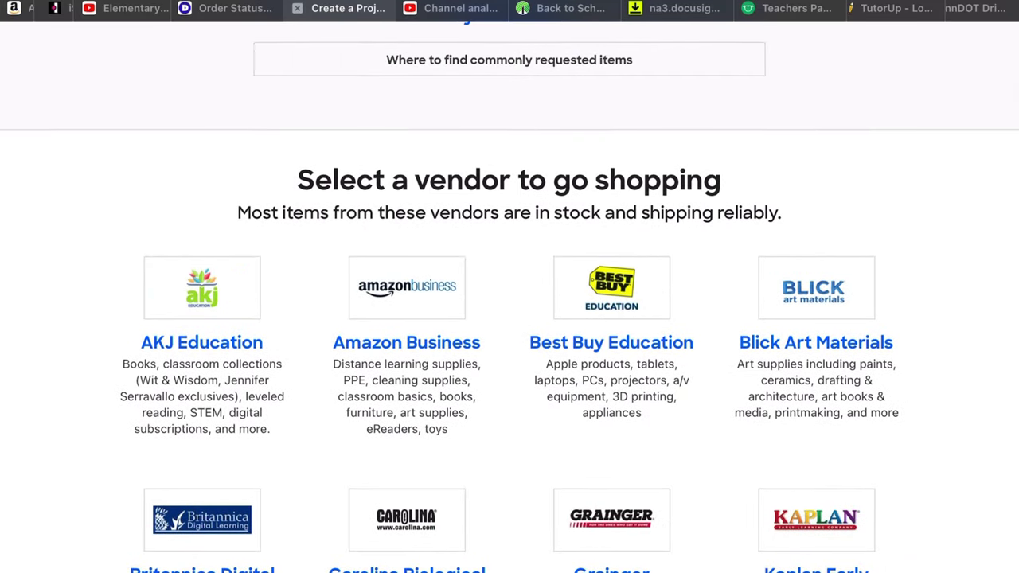
scroll(509, 319, "up", 3)
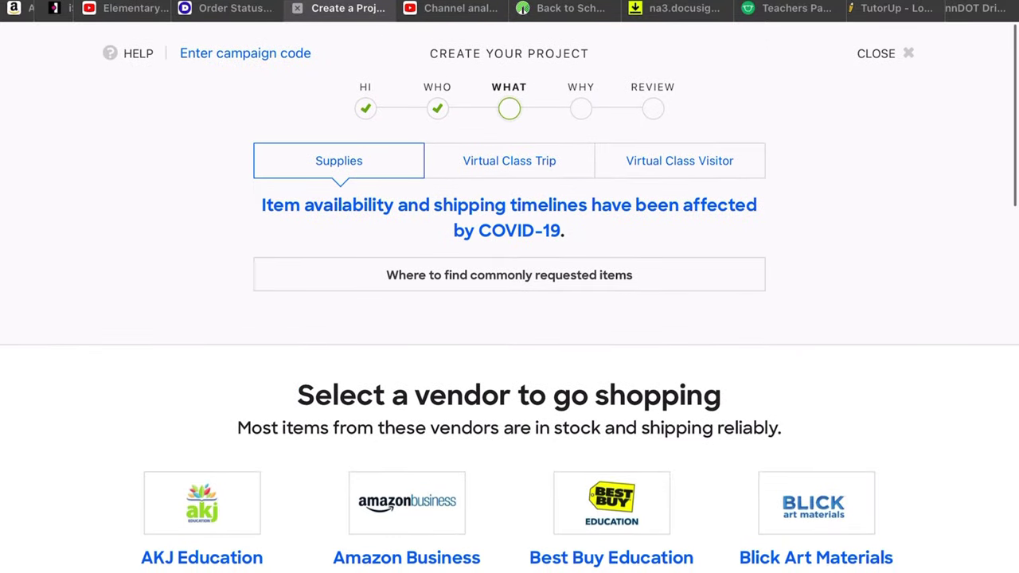
Choose Amazon Business as the vendor and read the requirements for shopping on Amazon through DonorsChoose.
scroll(509, 319, "down", 4)
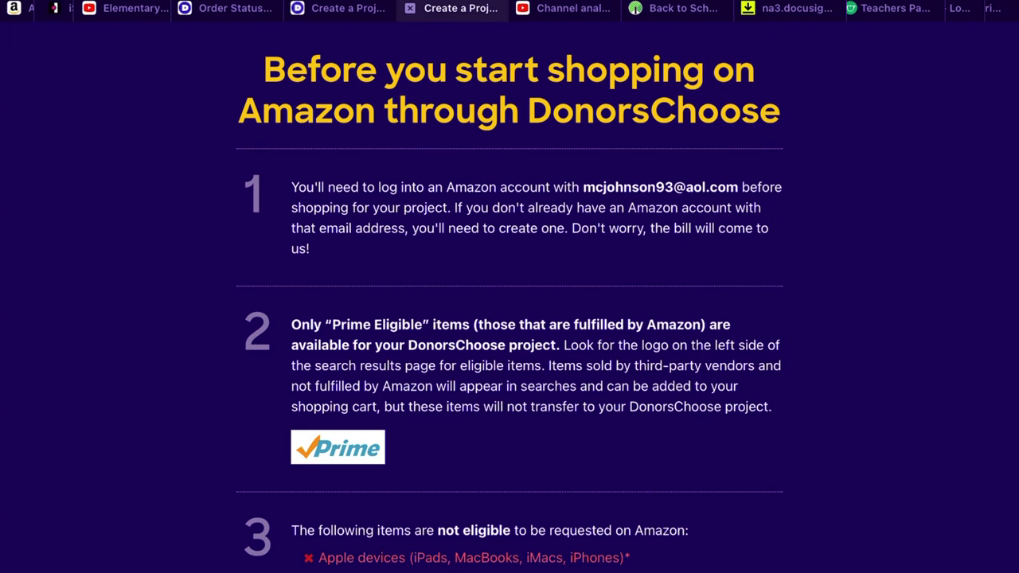
scroll(510, 287, "down", 3)
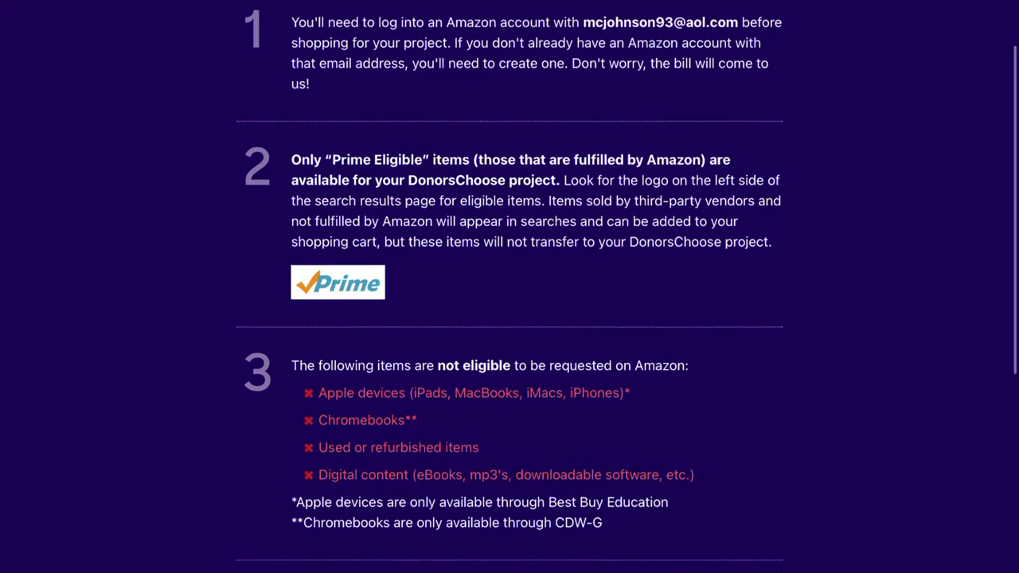
scroll(509, 286, "down", 6)
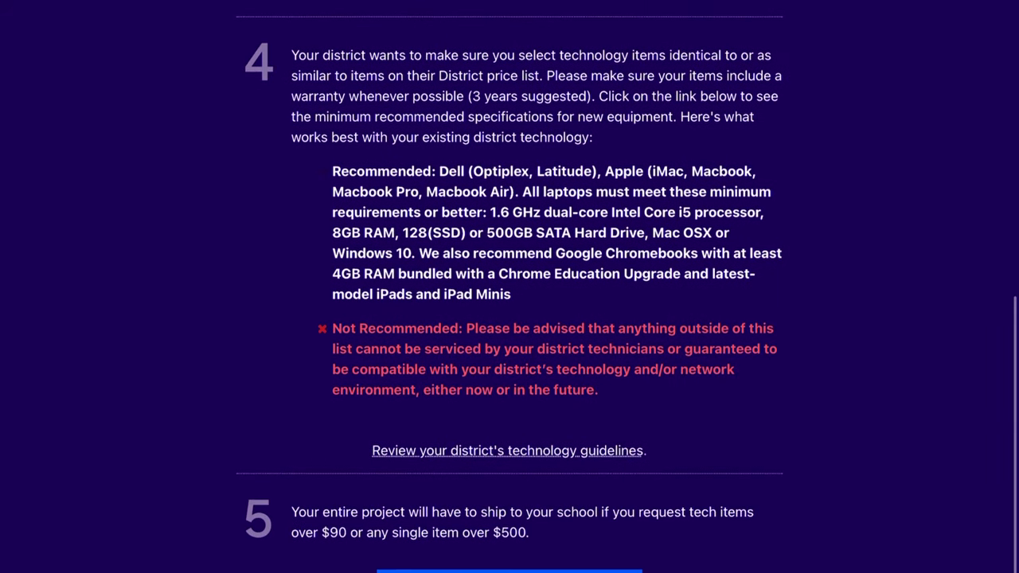
scroll(509, 287, "up", 1)
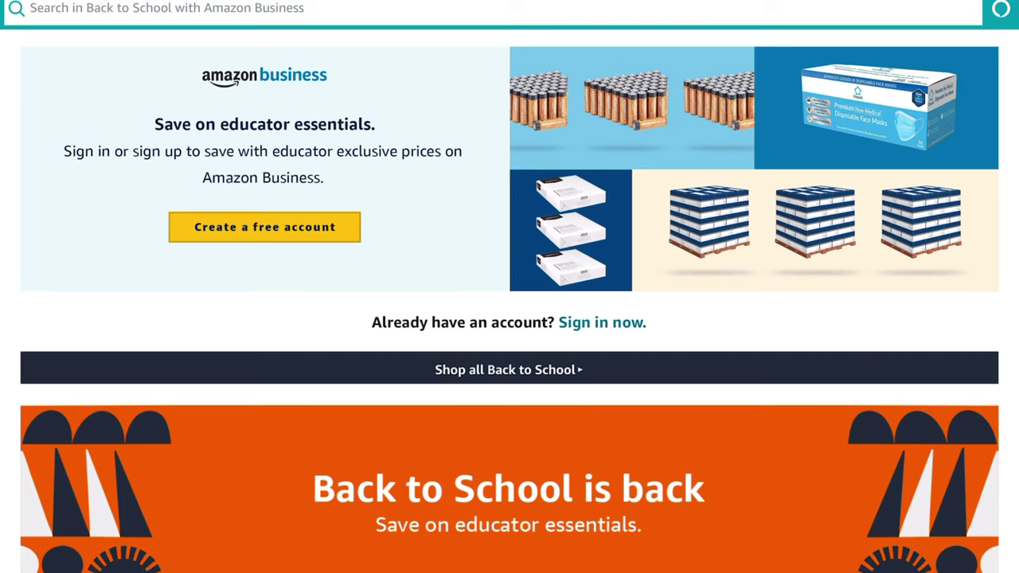
Return to the Amazon shopping guidelines and continue to the Amazon Business store in the browser, declining to open the Amazon app.
scroll(509, 301, "down", 3)
scroll(509, 301, "up", 3)
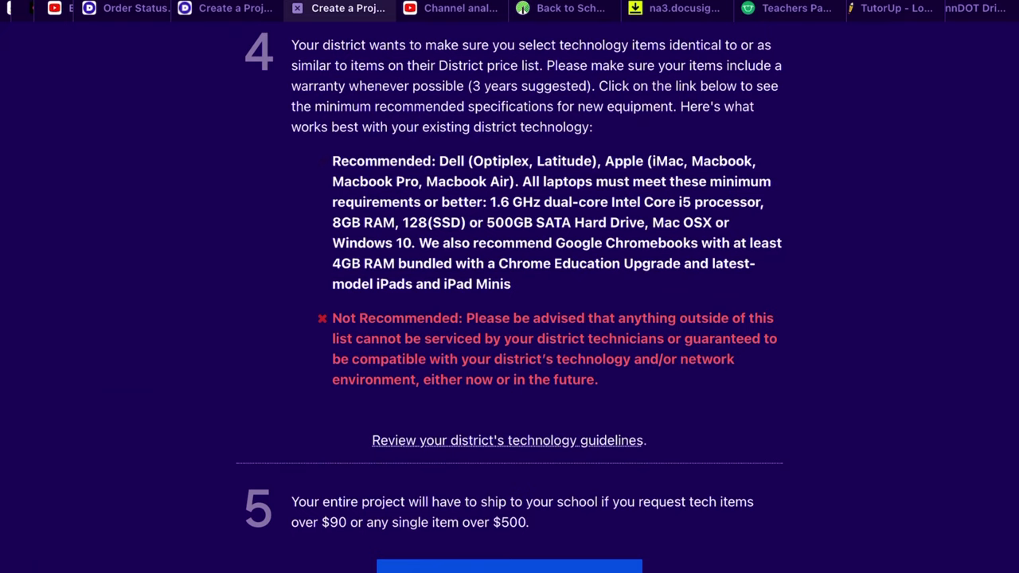
scroll(510, 302, "down", 1)
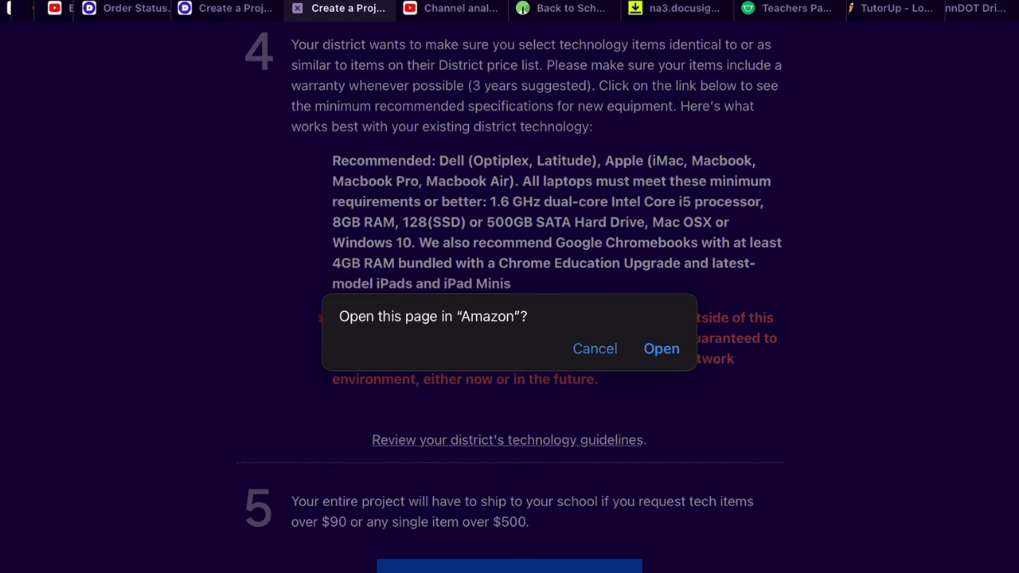
key("Escape")
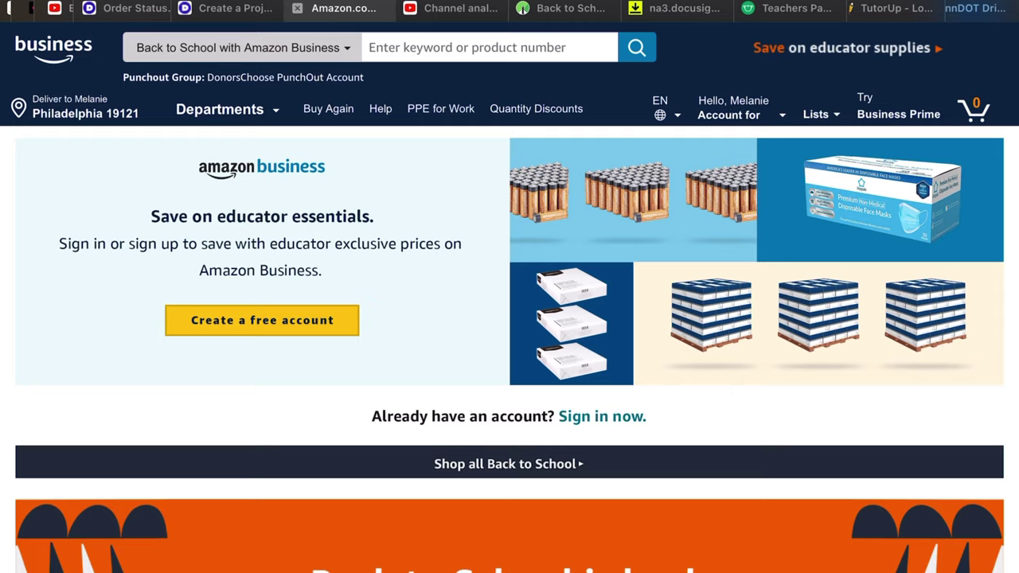
Search the Amazon Business store for "notebooks for school".
left_click(369, 47)
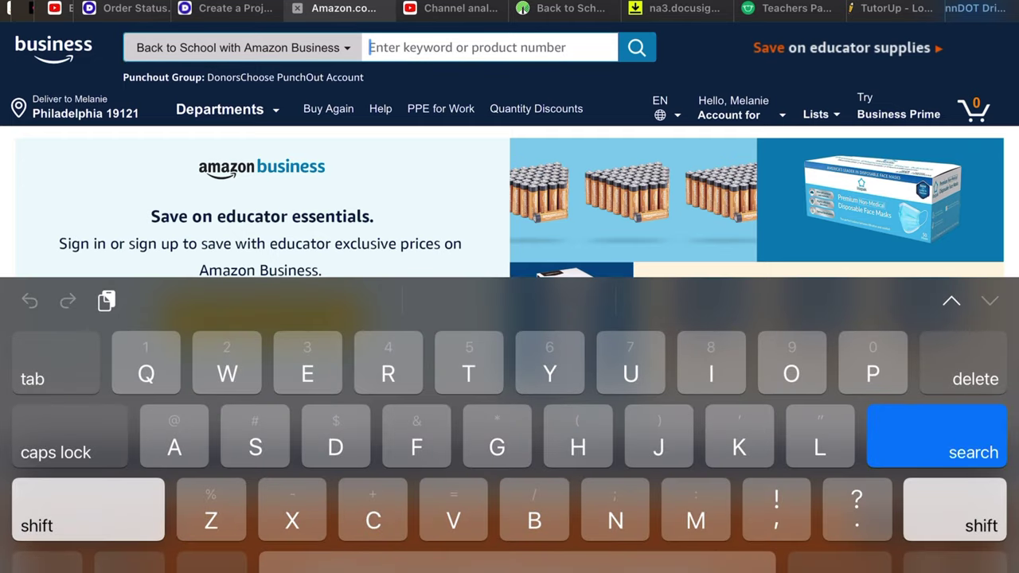
type("Notebooks")
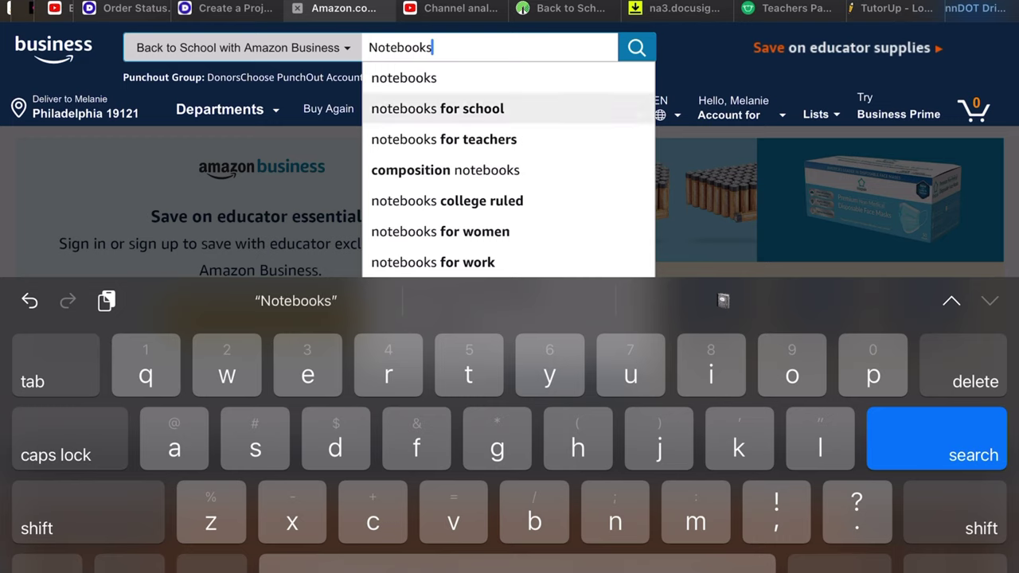
left_click(437, 108)
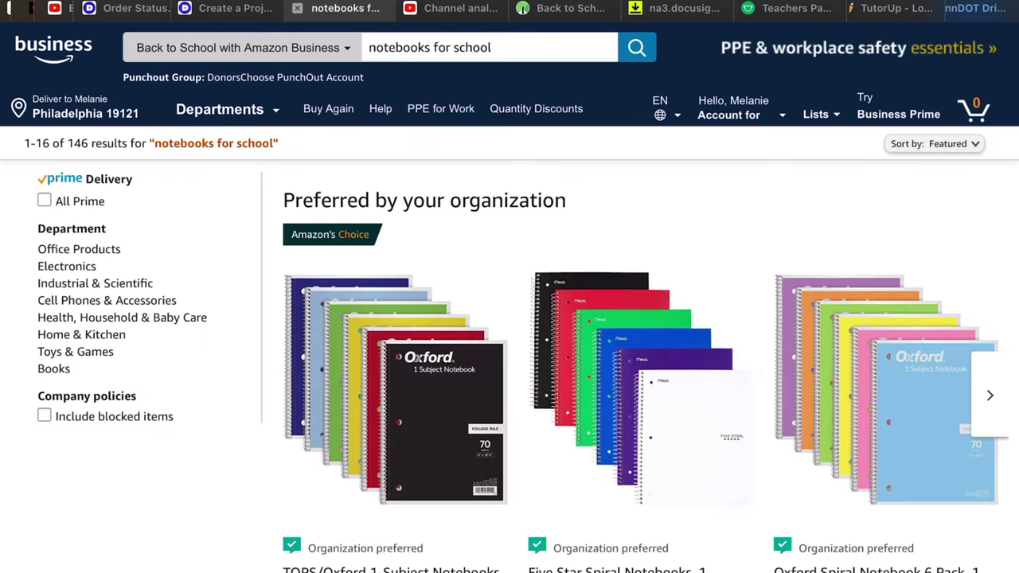
Add the Mead Composition Book, Wide Ruled, multi-colour pack at $19.99 to the cart.
scroll(510, 318, "down", 7)
scroll(510, 318, "down", 6)
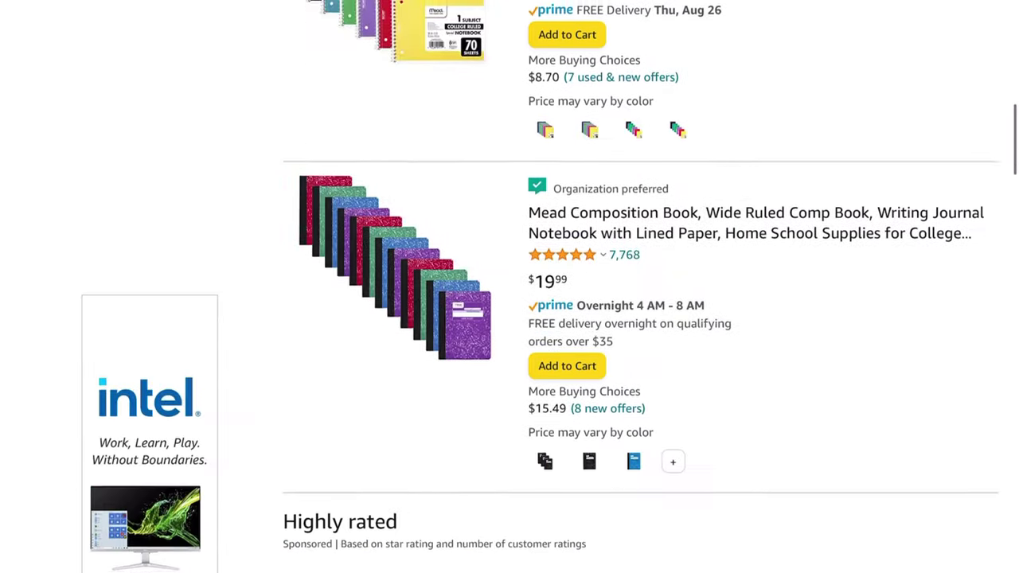
left_click(567, 329)
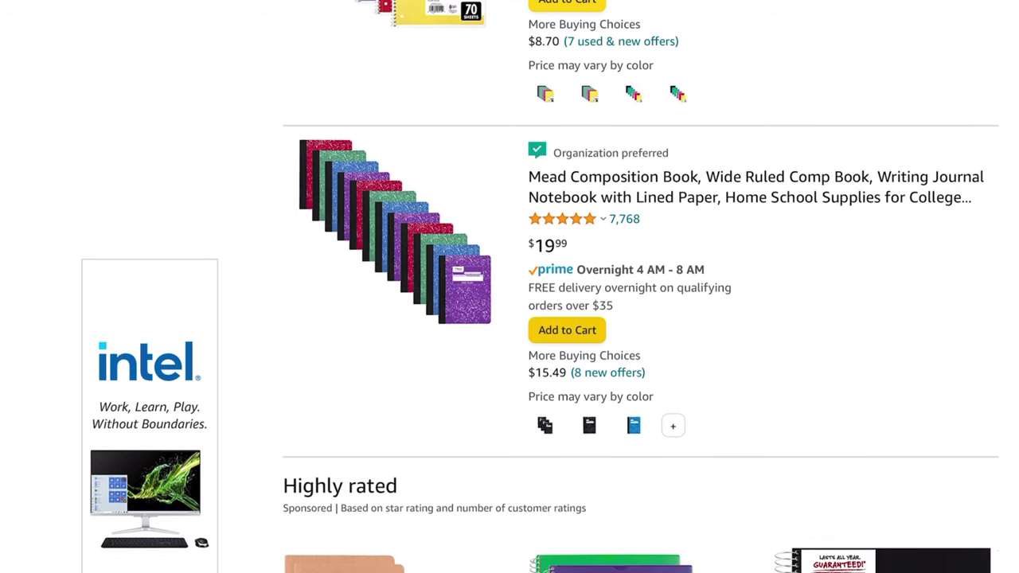
Replace the product search with "anchor chart paper".
scroll(509, 318, "up", 13)
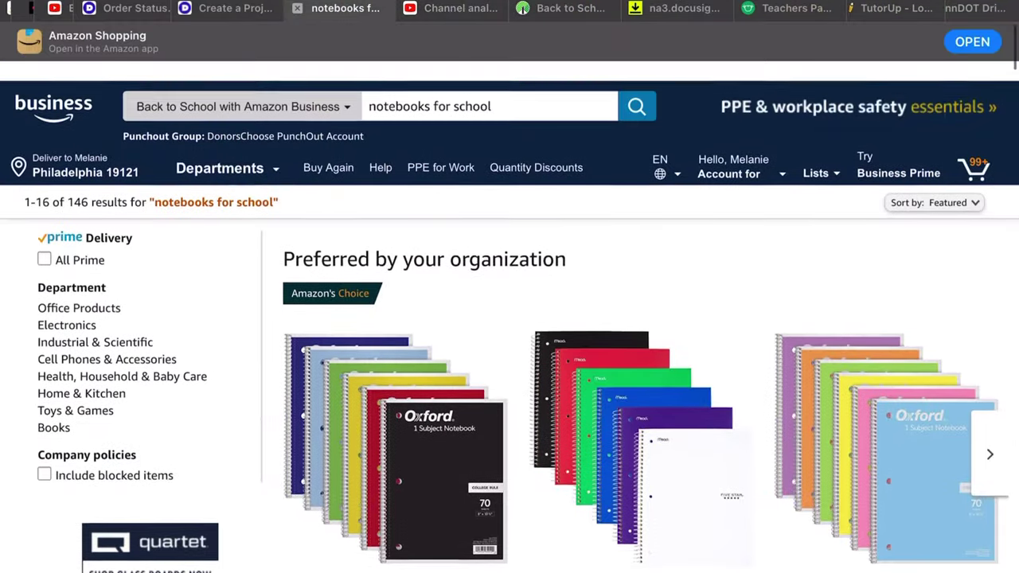
left_click(492, 93)
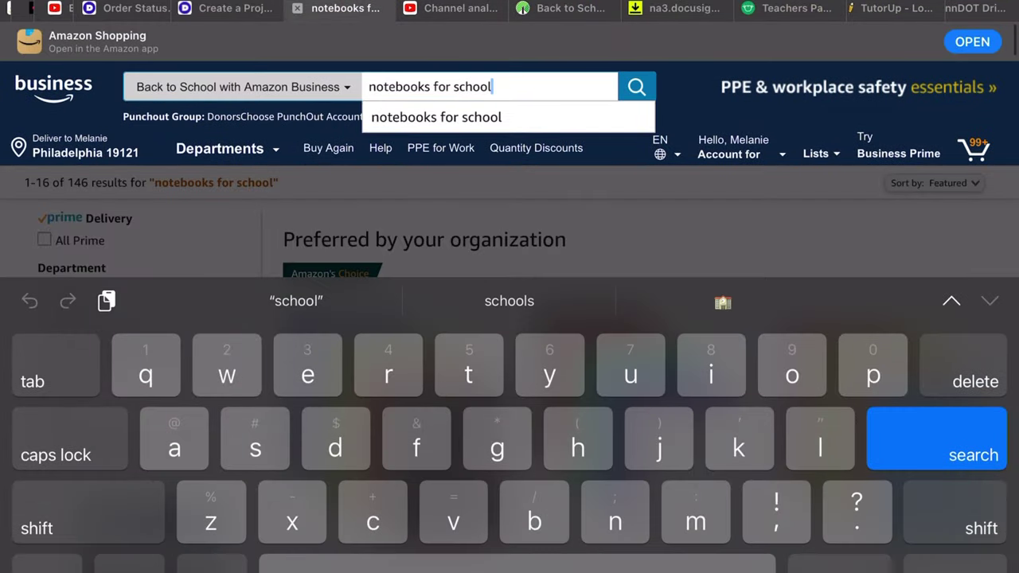
key("BackSpace")
key("BackSpace")
key("BackSpace")
key("BackSpace")
key("BackSpace")
key("BackSpace")
key("BackSpace")
key("BackSpace")
key("BackSpace")
key("BackSpace")
key("BackSpace")
key("BackSpace")
key("BackSpace")
key("BackSpace")
key("BackSpace")
key("BackSpace")
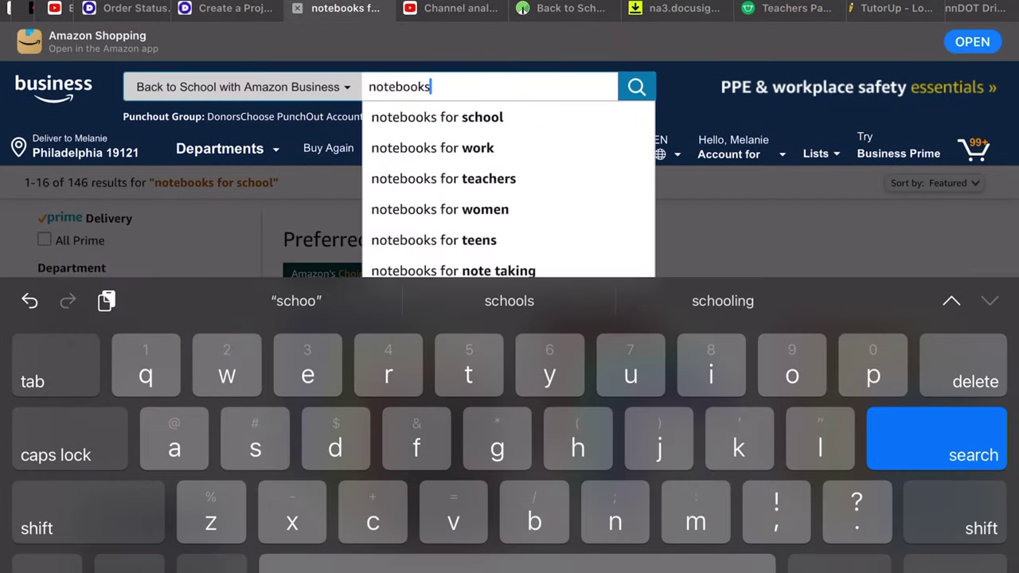
key("BackSpace")
key("BackSpace")
key("BackSpace")
key("BackSpace")
type("Anc")
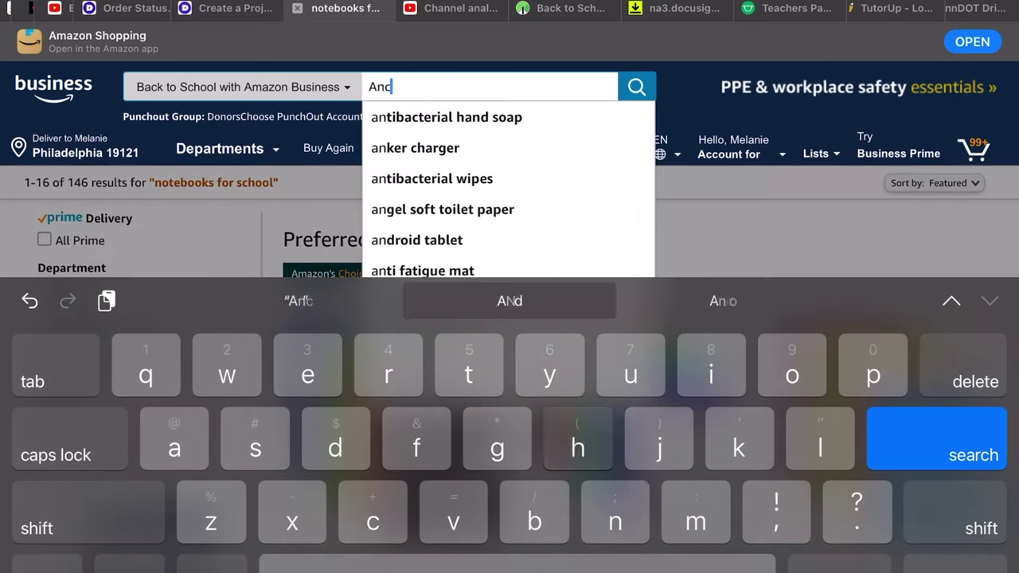
type("hor ch")
left_click(433, 117)
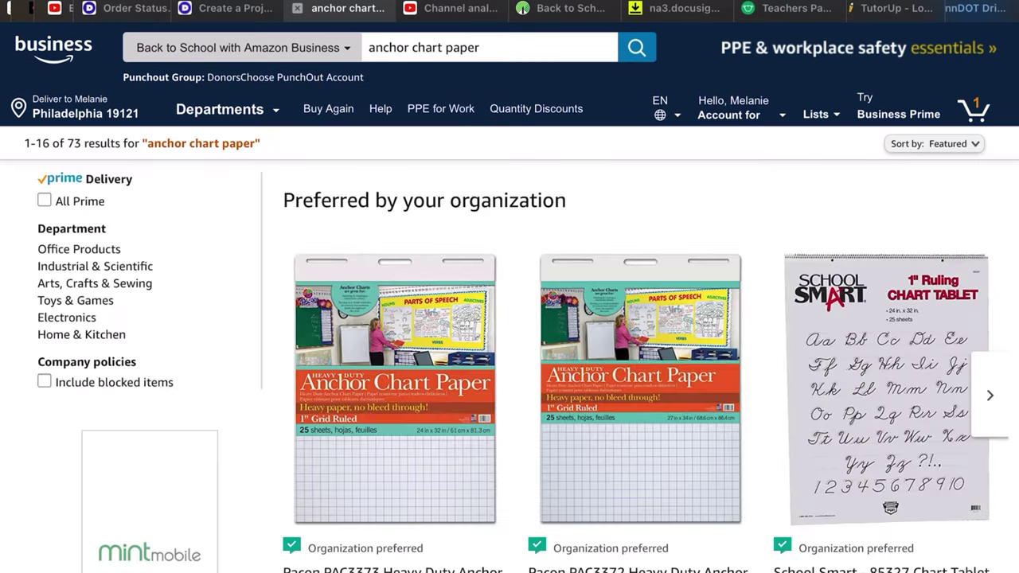
Add the Post-it Super Sticky Easel Pad, 25 x 30 Inches, 4 Pads, to the cart.
scroll(510, 318, "down", 7)
scroll(510, 319, "down", 5)
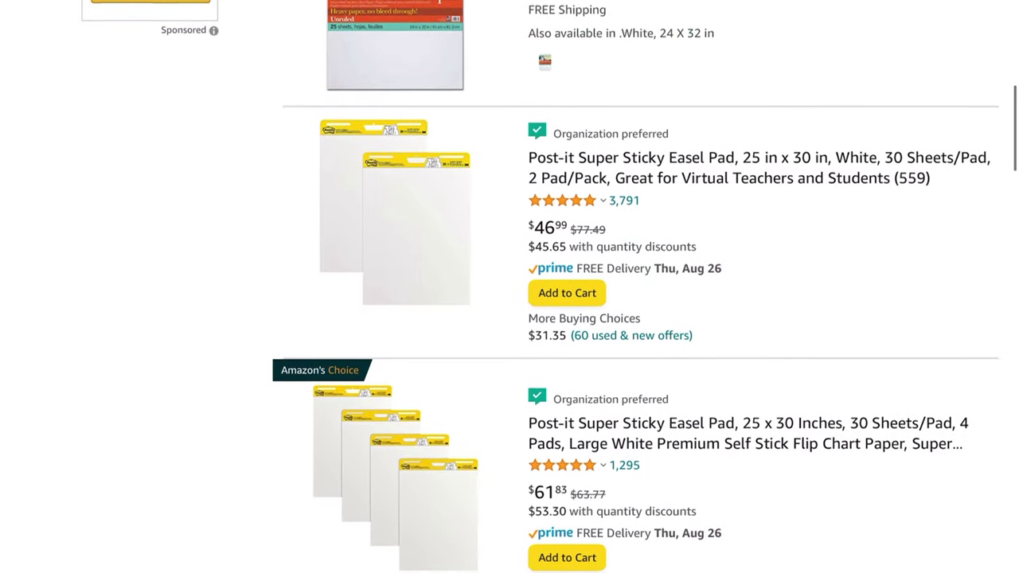
scroll(509, 318, "down", 3)
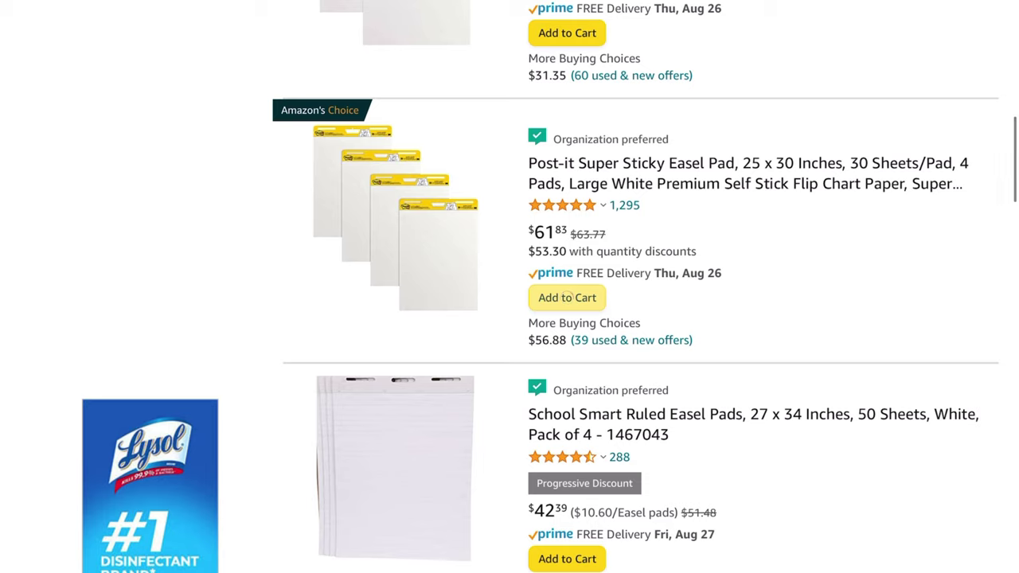
Replace the product search with "teddy bears stuffed animals".
scroll(509, 287, "up", 15)
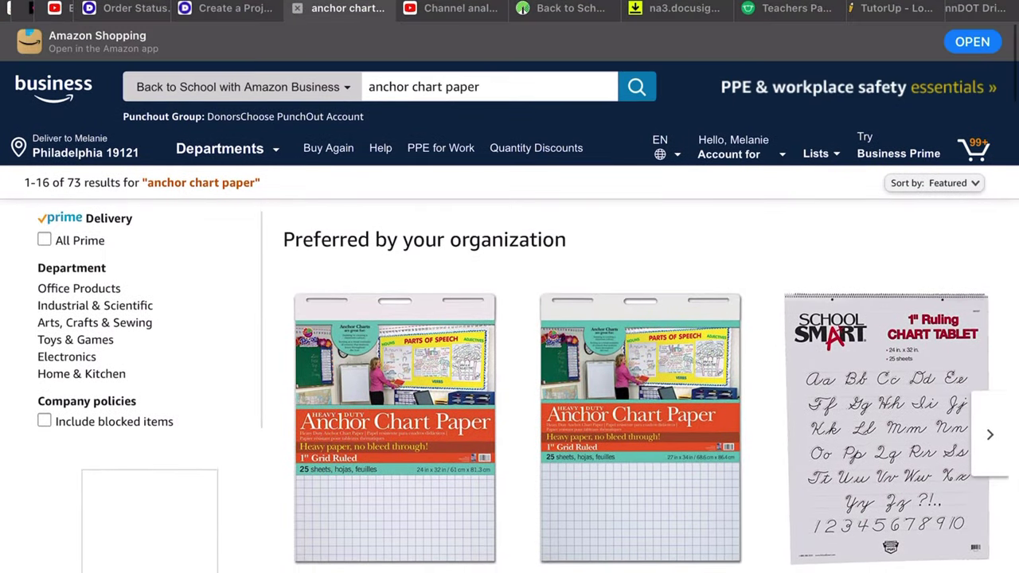
left_click(478, 86)
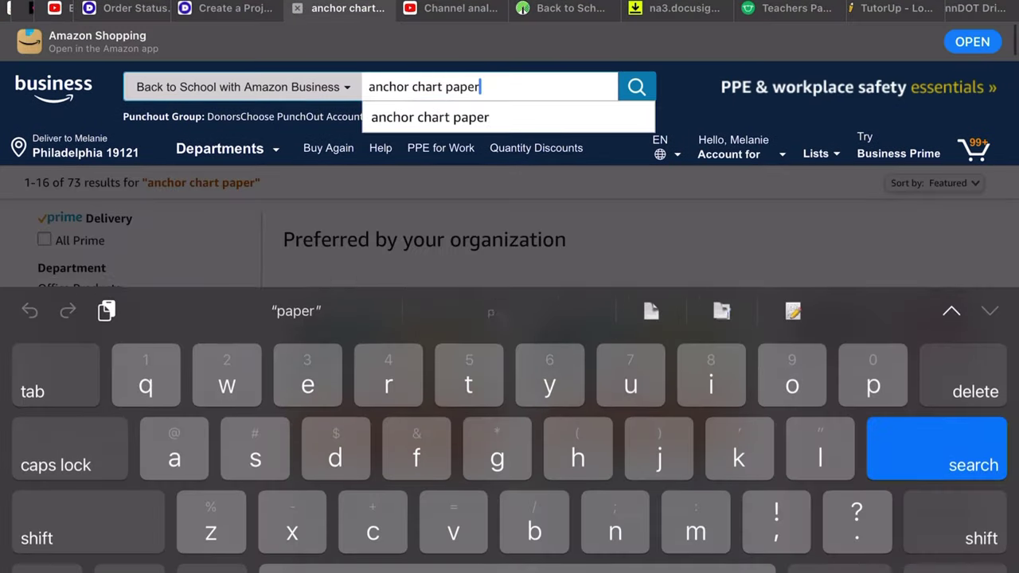
key("BackSpace")
key("BackSpace")
key("BackSpace")
key("BackSpace")
key("BackSpace")
key("BackSpace")
key("BackSpace")
key("BackSpace")
key("BackSpace")
key("BackSpace")
key("BackSpace")
key("BackSpace")
key("BackSpace")
key("BackSpace")
key("BackSpace")
key("BackSpace")
key("BackSpace")
key("BackSpace")
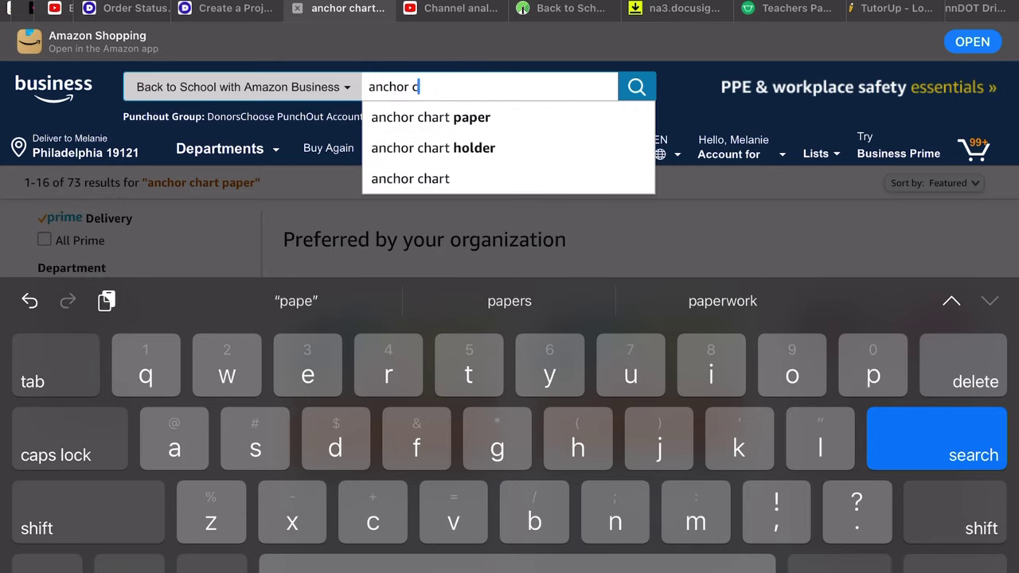
type("Teddy bears")
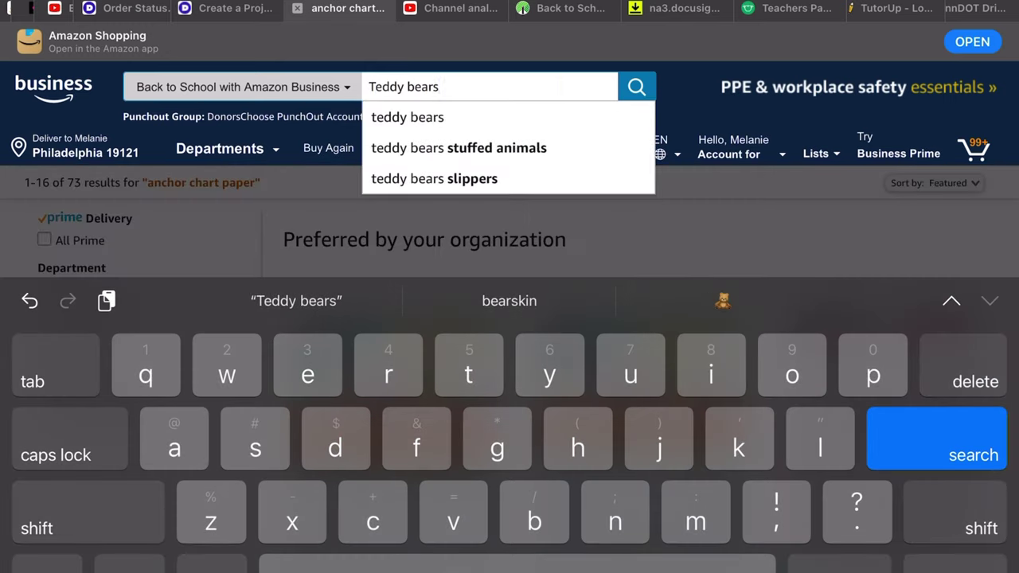
left_click(458, 148)
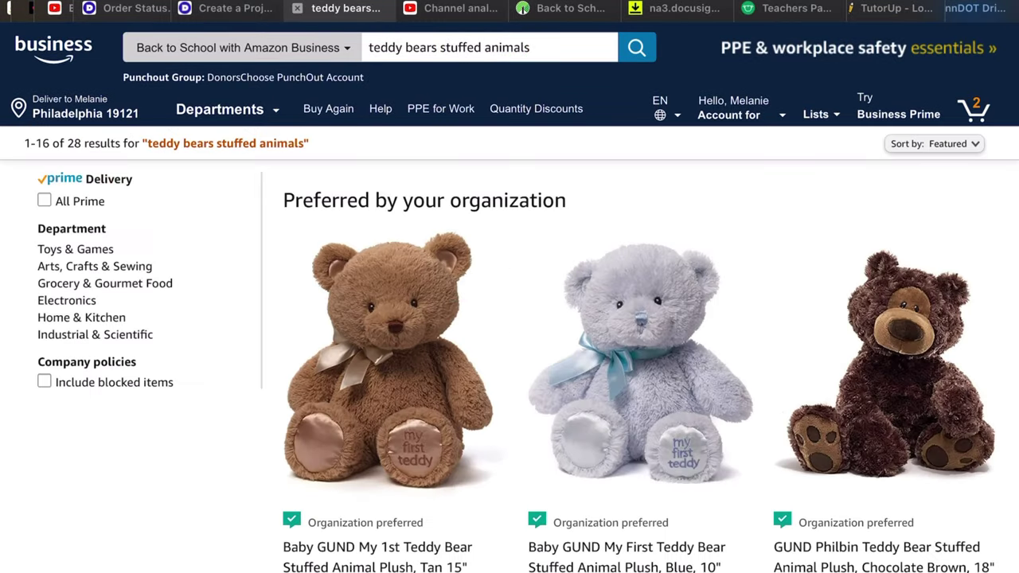
Open the product page of the Baby GUND My 1st Teddy Bear Stuffed Animal Plush, Tan 15".
scroll(510, 318, "down", 3)
scroll(509, 319, "down", 1)
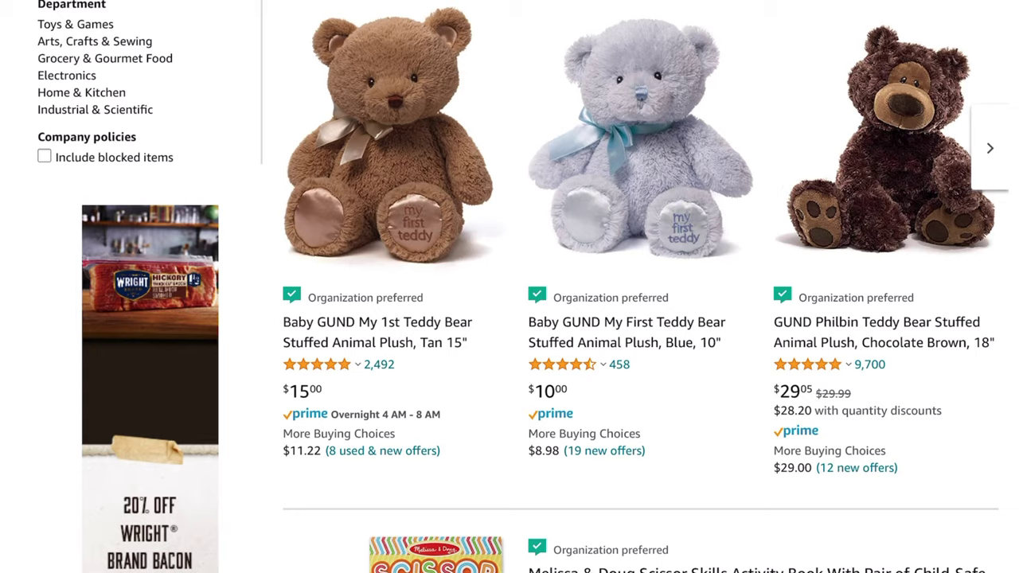
scroll(509, 318, "down", 2)
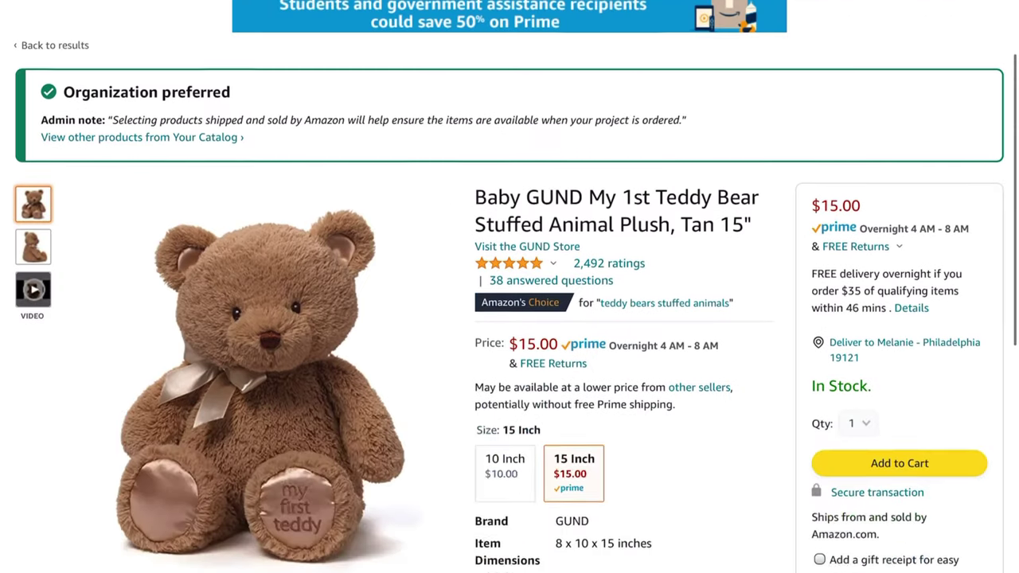
Add the Baby GUND My 1st Teddy Bear in the 15 Inch size to the cart.
scroll(510, 318, "down", 5)
left_click(899, 263)
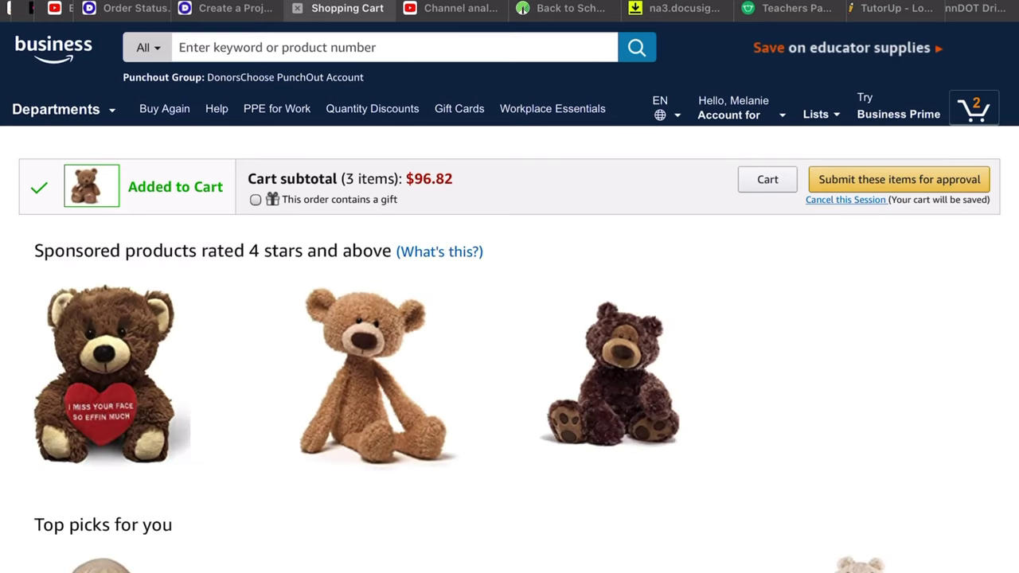
Open the shopping cart and review the teddy bear, easel pads and composition books in it.
left_click(974, 109)
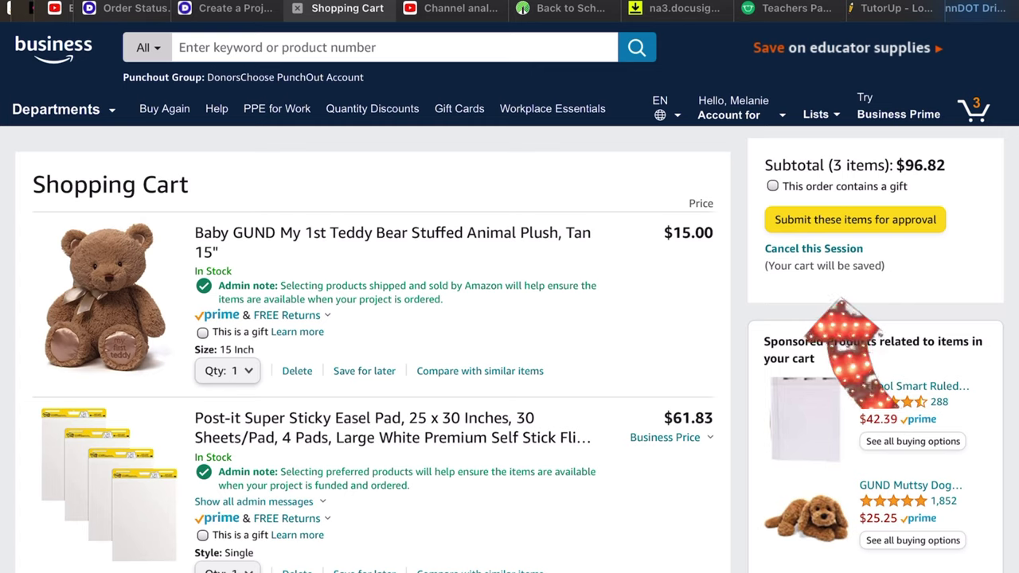
scroll(509, 318, "down", 5)
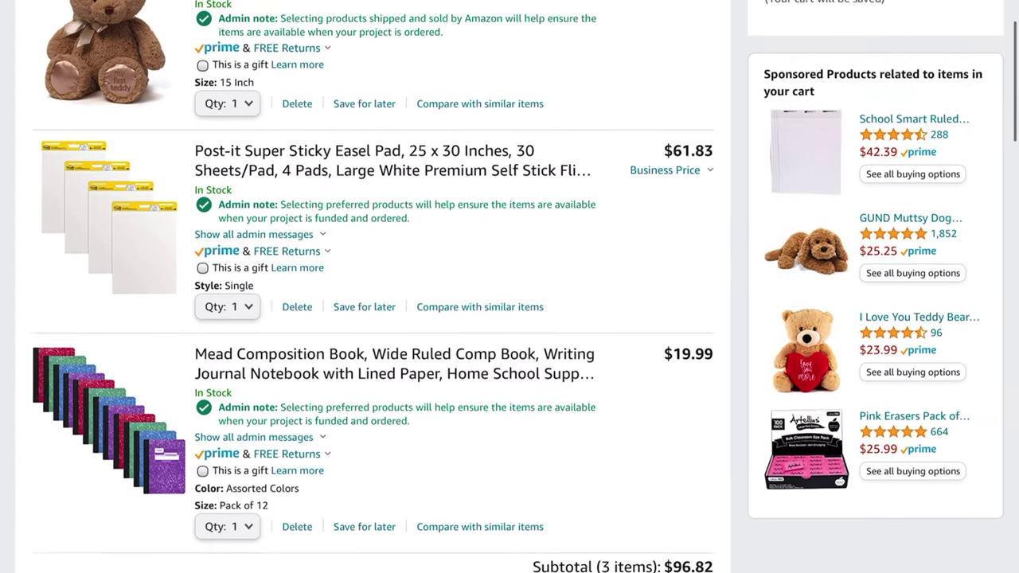
scroll(510, 318, "up", 2)
scroll(510, 287, "up", 3)
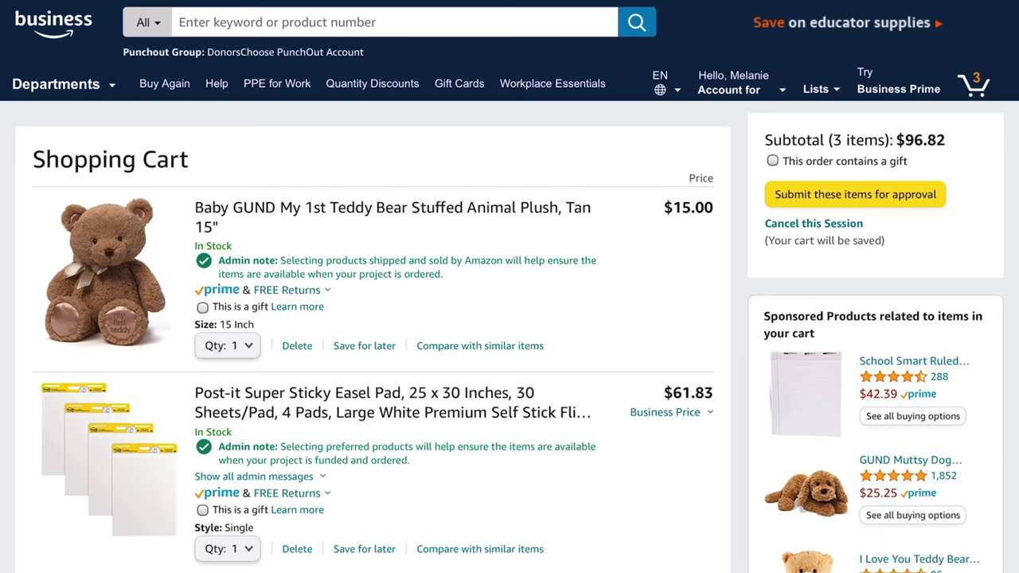
scroll(509, 318, "up", 2)
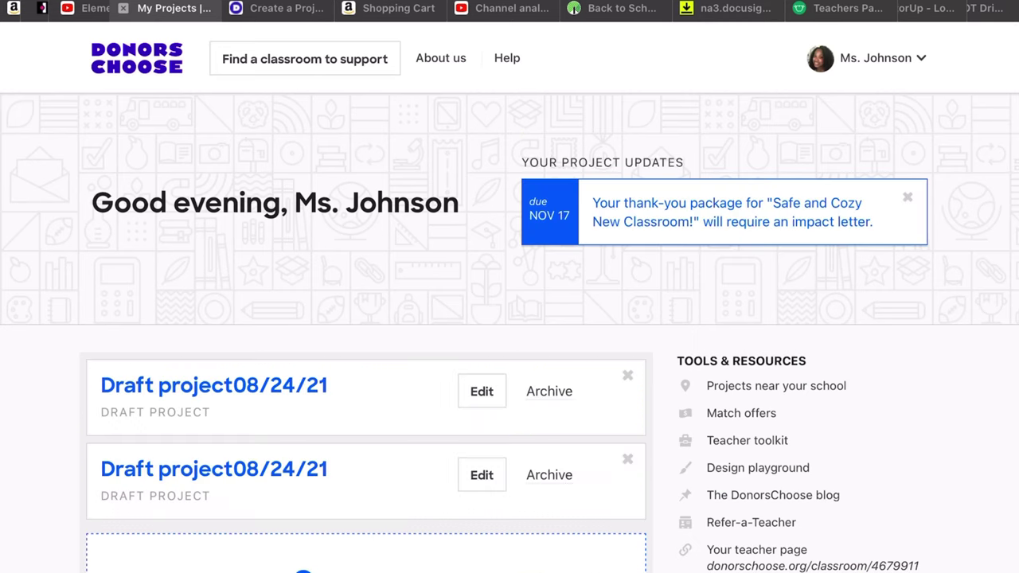
On the DonorsChoose projects page, open the first draft project dated 08/24/21 for editing and look over its vendor selection.
scroll(510, 318, "down", 3)
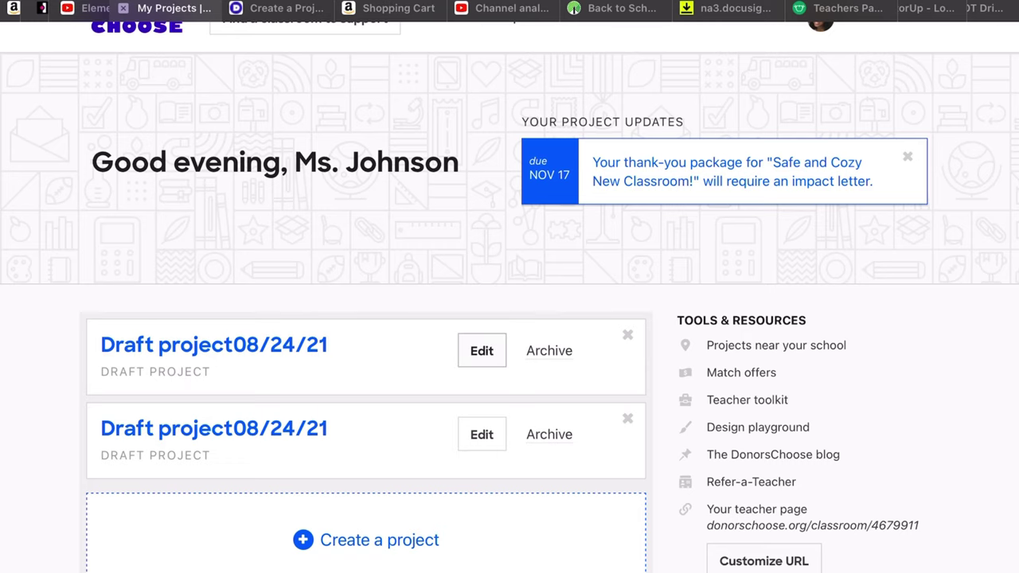
left_click(482, 351)
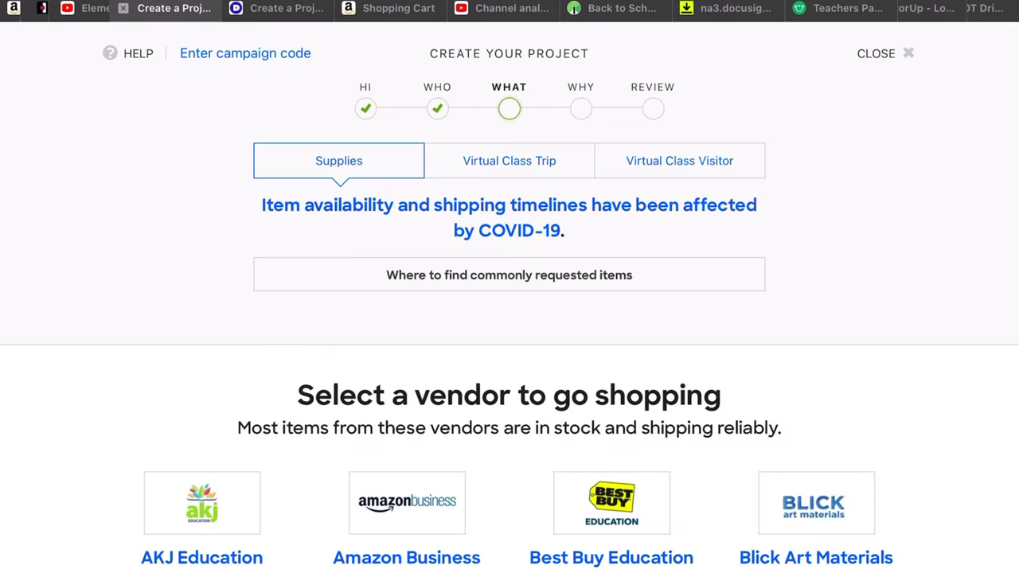
scroll(611, 342, "down", 5)
scroll(611, 342, "up", 3)
scroll(611, 478, "up", 2)
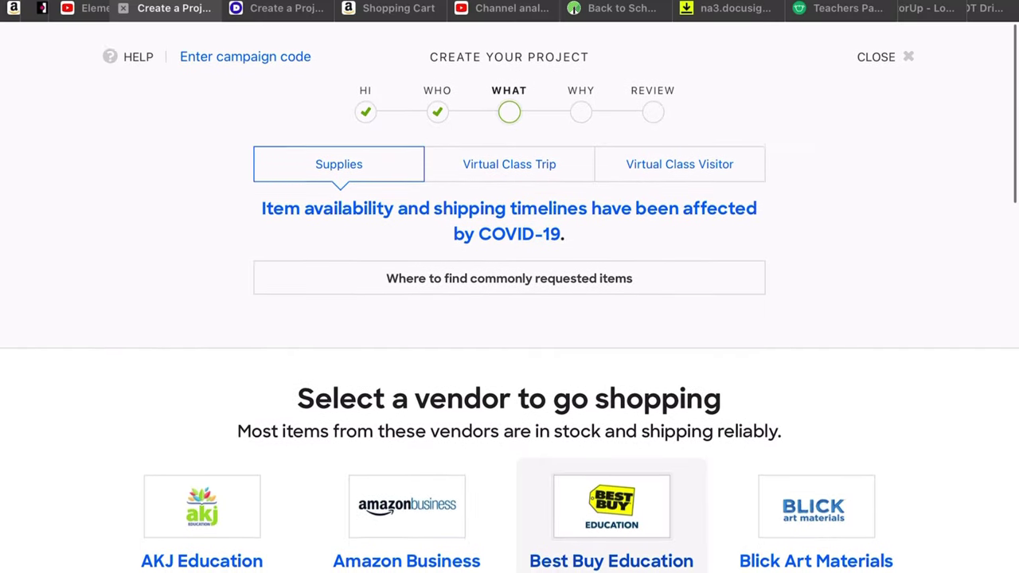
Return to the My Projects page and view the option for creating a project.
key("super+bracketleft")
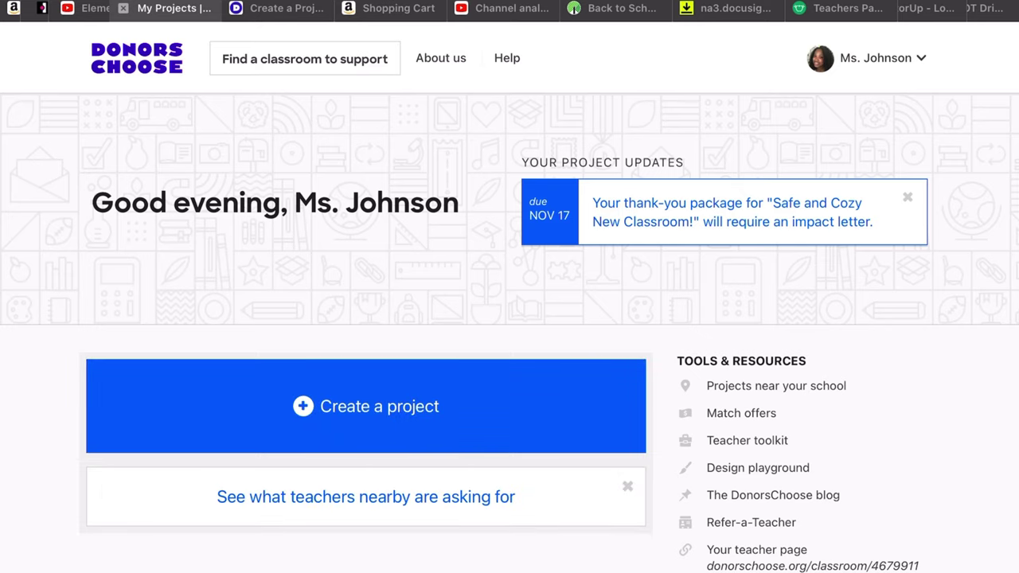
scroll(509, 287, "down", 2)
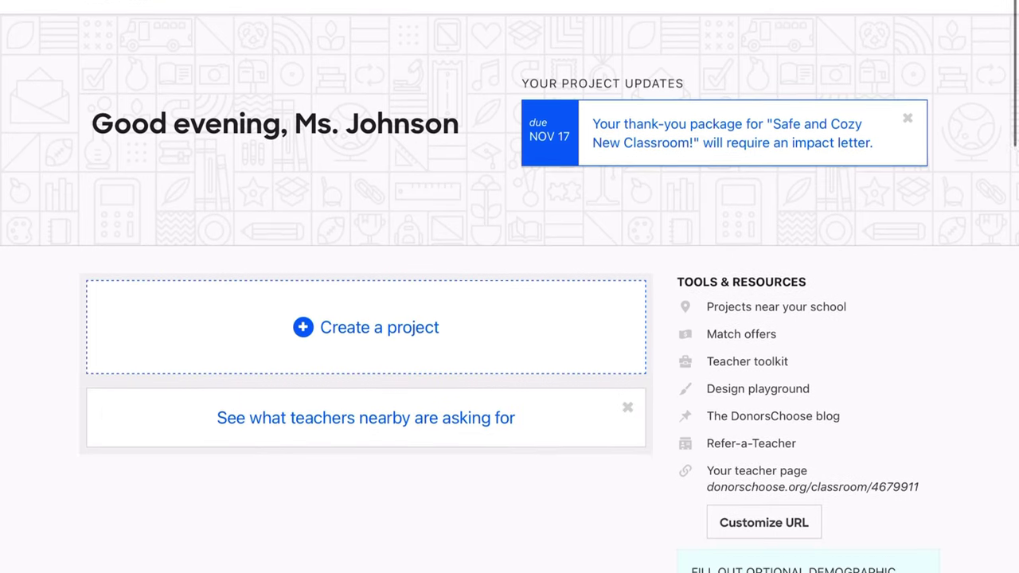